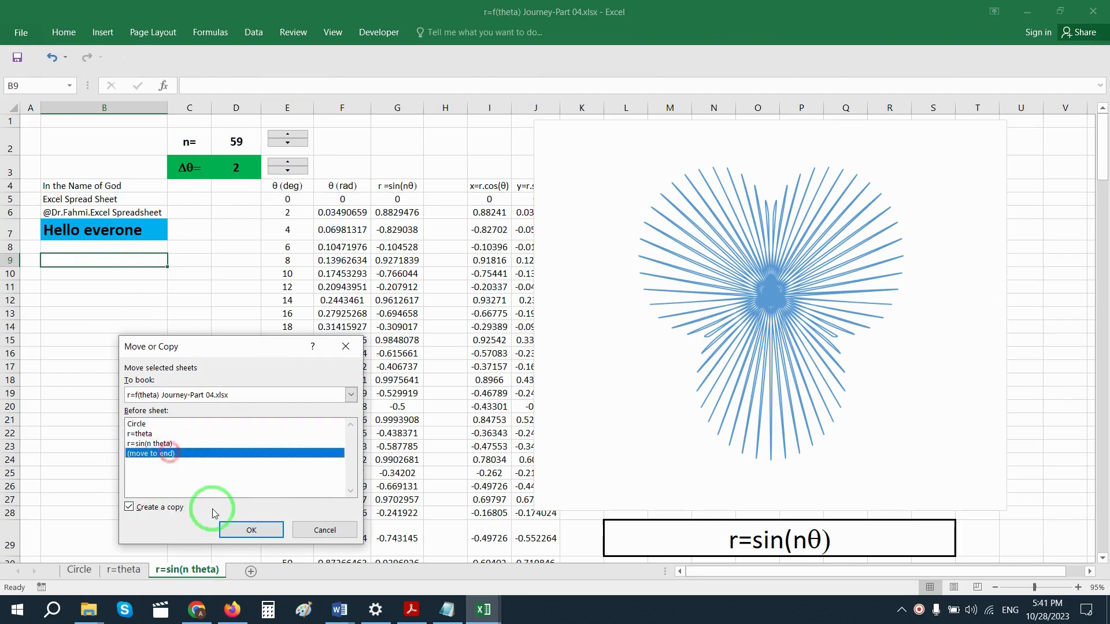
Step: Create a copy of the r=sin(n theta) sheet at the end of the workbook and rename it "r=sin(n theta) random"
{"action": "left_click", "coordinate": [251, 529]}
{"action": "double_click", "coordinate": [274, 572]}
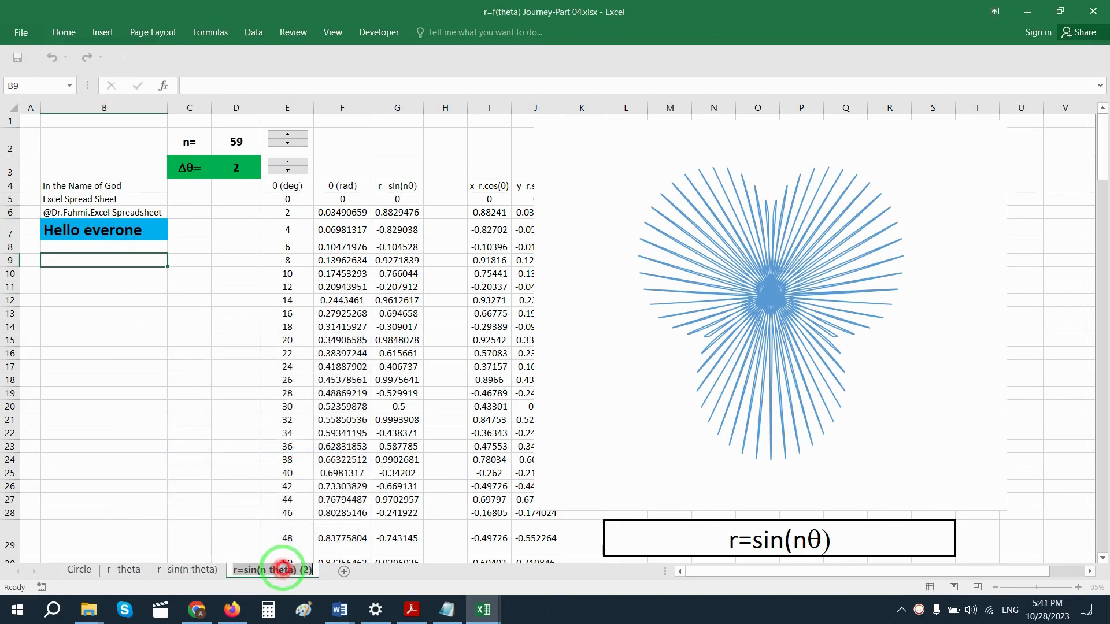
{"action": "left_click", "coordinate": [326, 570]}
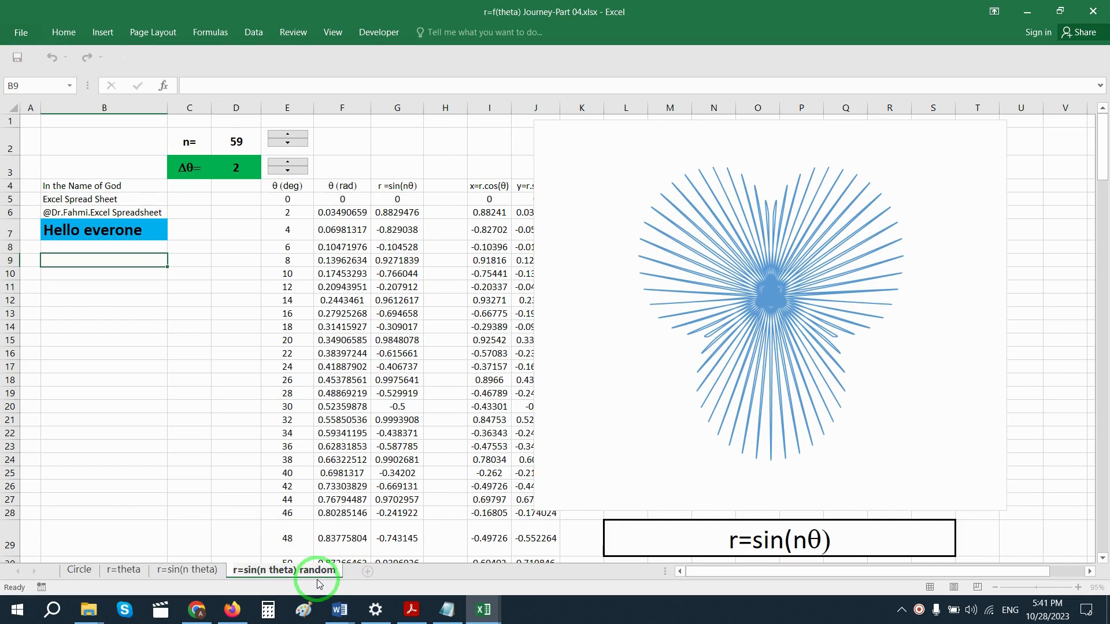
{"action": "left_click", "coordinate": [334, 345]}
Step: Append "random values" in Arial to the r=sin(nθ) title below the chart
{"action": "left_click", "coordinate": [872, 539]}
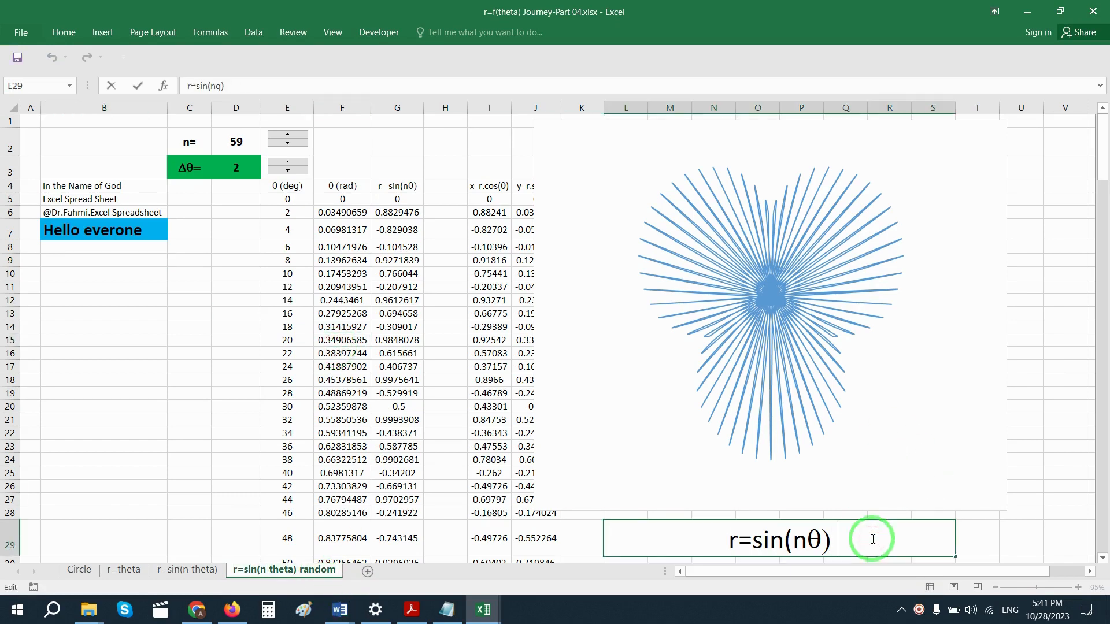
{"action": "type", "text": "r"}
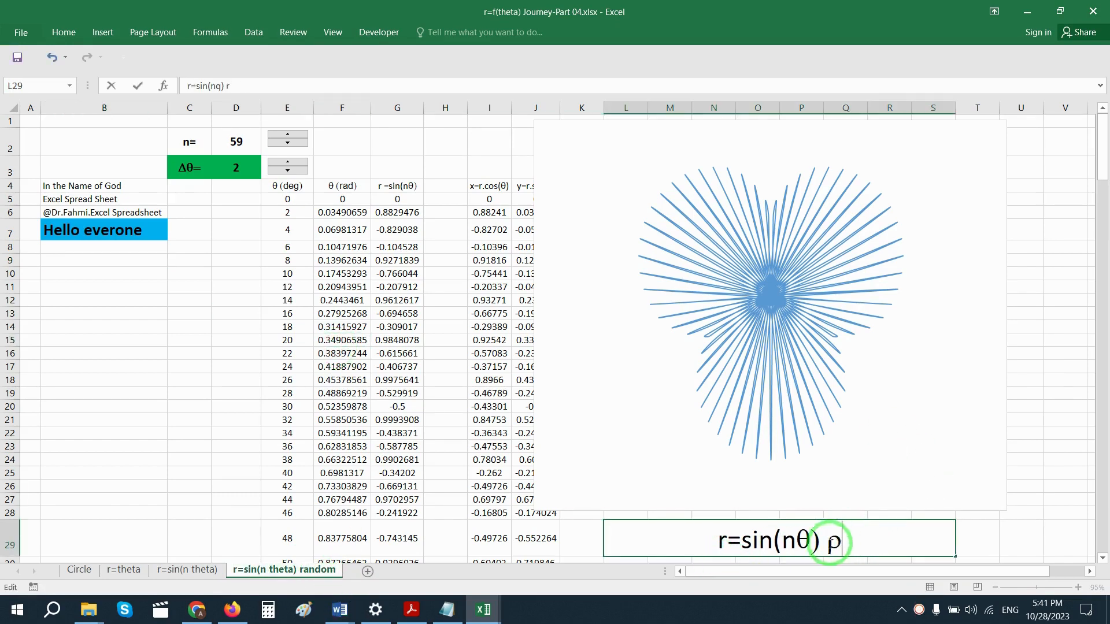
{"action": "left_click_drag", "start_coordinate": [843, 540], "coordinate": [826, 540]}
{"action": "left_click", "coordinate": [65, 32]}
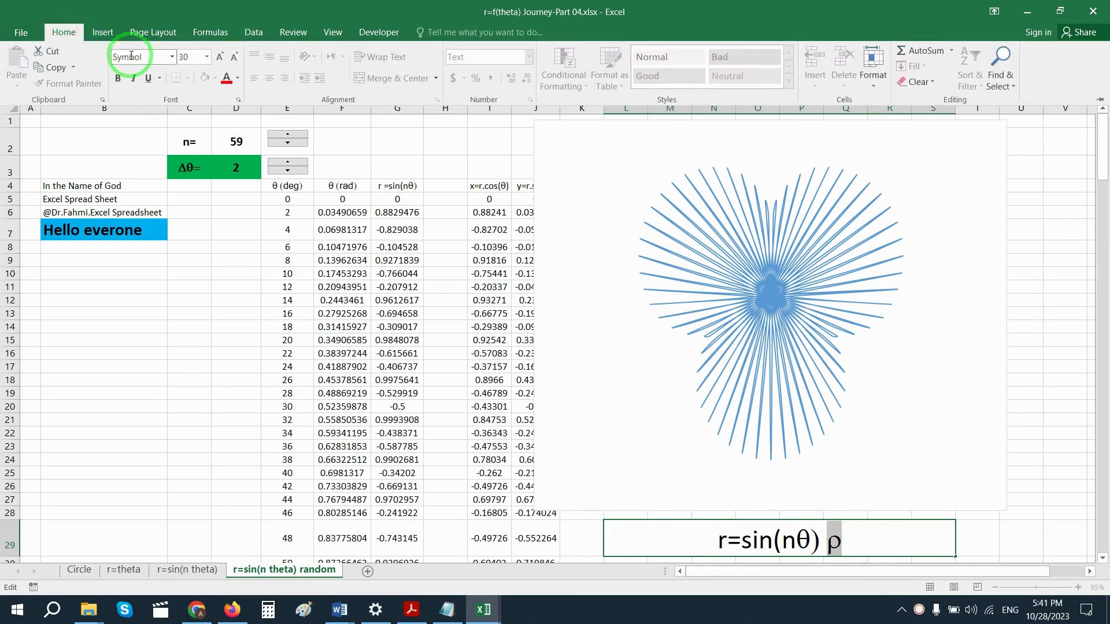
{"action": "left_click", "coordinate": [132, 57]}
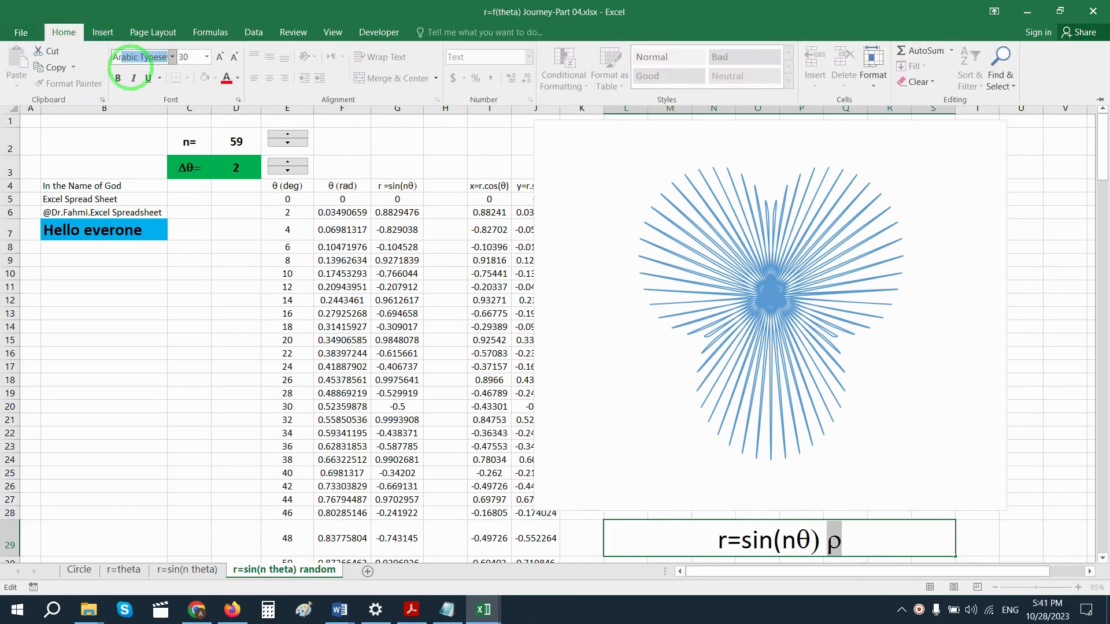
{"action": "type", "text": "Arial"}
{"action": "key", "text": "Return"}
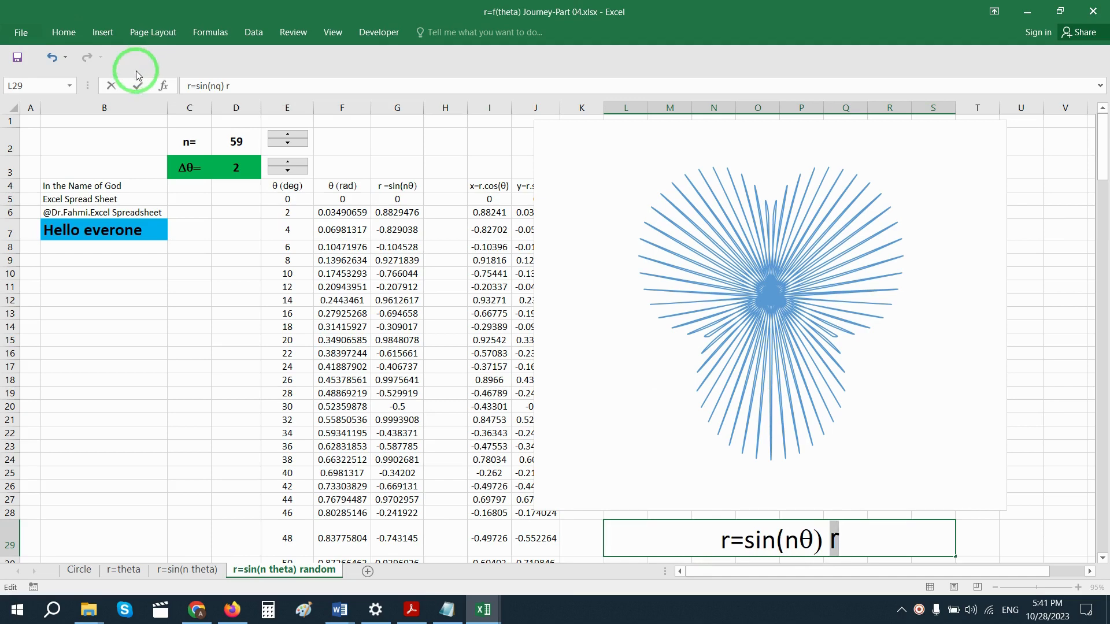
{"action": "left_click", "coordinate": [861, 529]}
{"action": "type", "text": "an"}
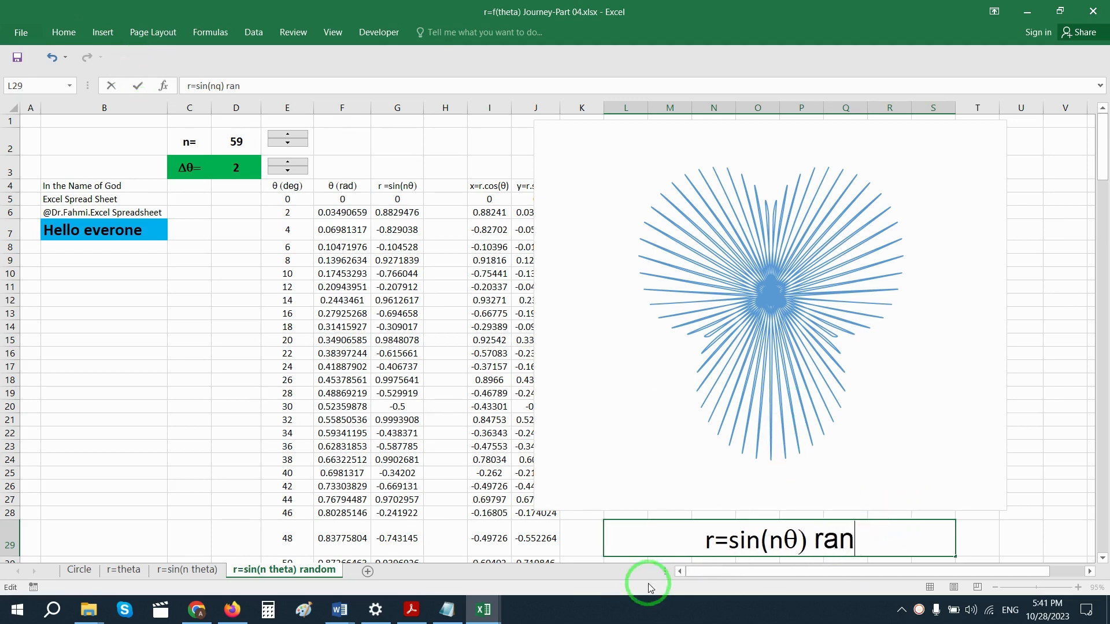
{"action": "type", "text": "dom v"}
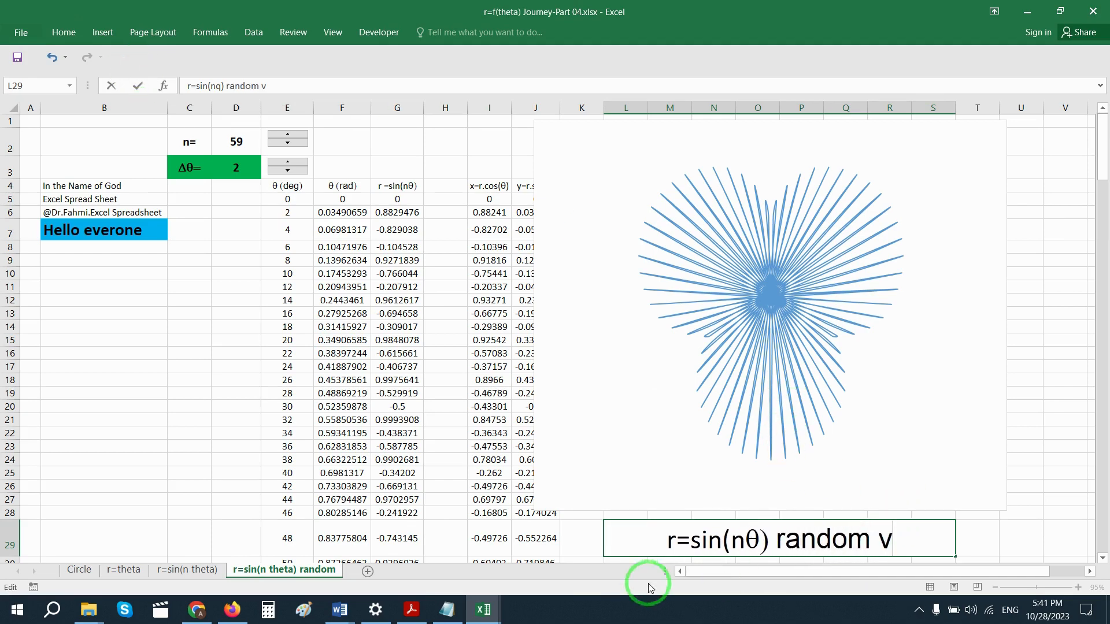
{"action": "type", "text": "alues"}
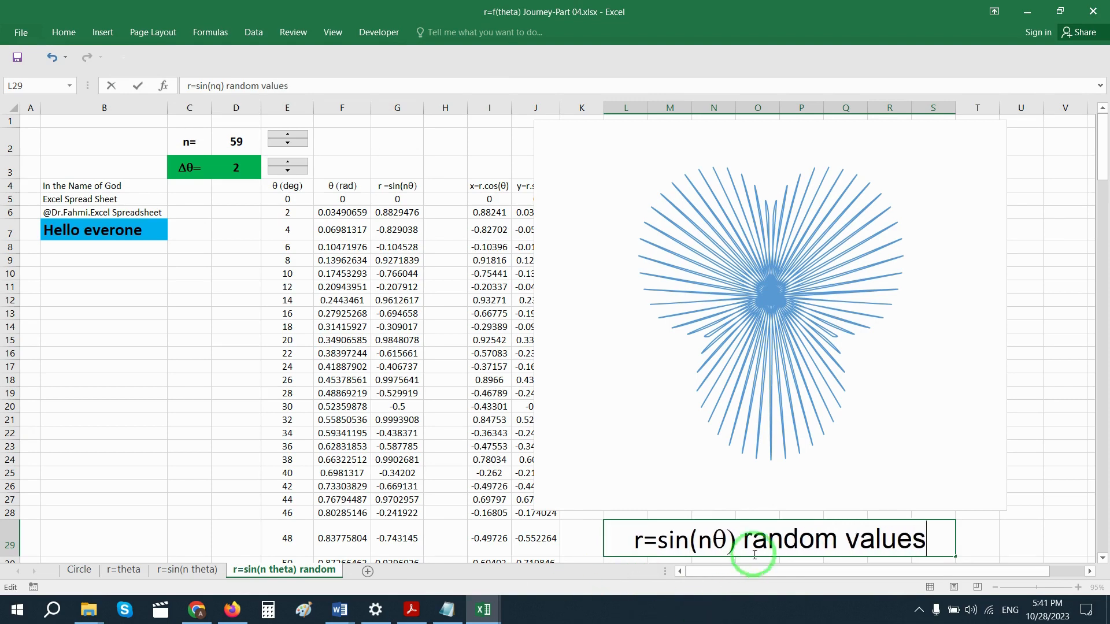
Step: Set the title's "random values" text to font size 24 and insert a colon before it
{"action": "left_click_drag", "start_coordinate": [754, 555], "coordinate": [959, 549]}
{"action": "left_click", "coordinate": [63, 32]}
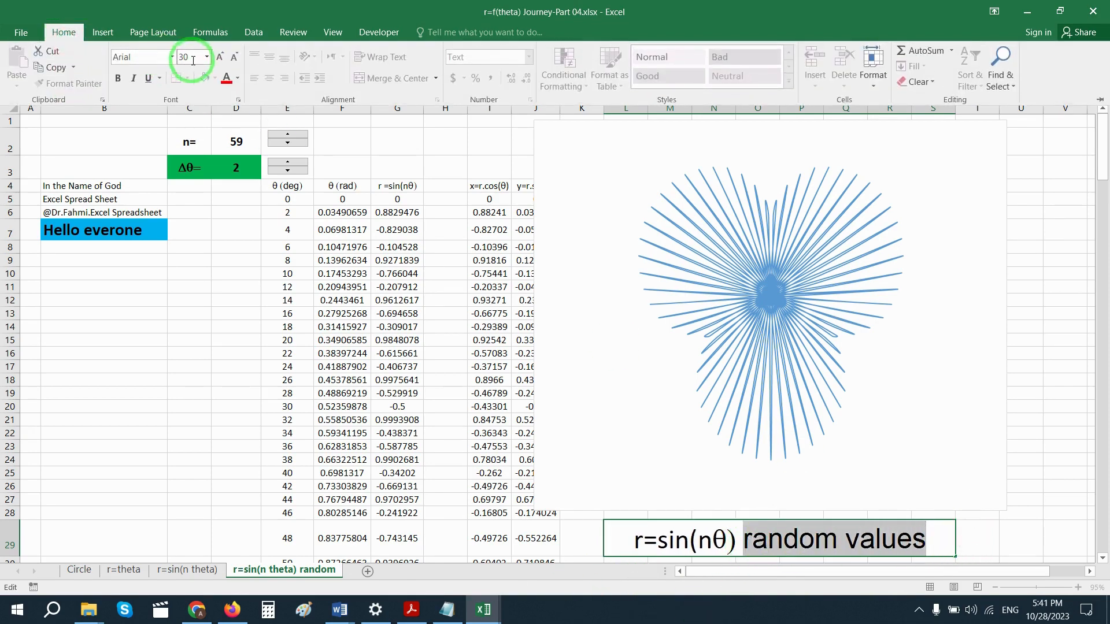
{"action": "left_click", "coordinate": [206, 56]}
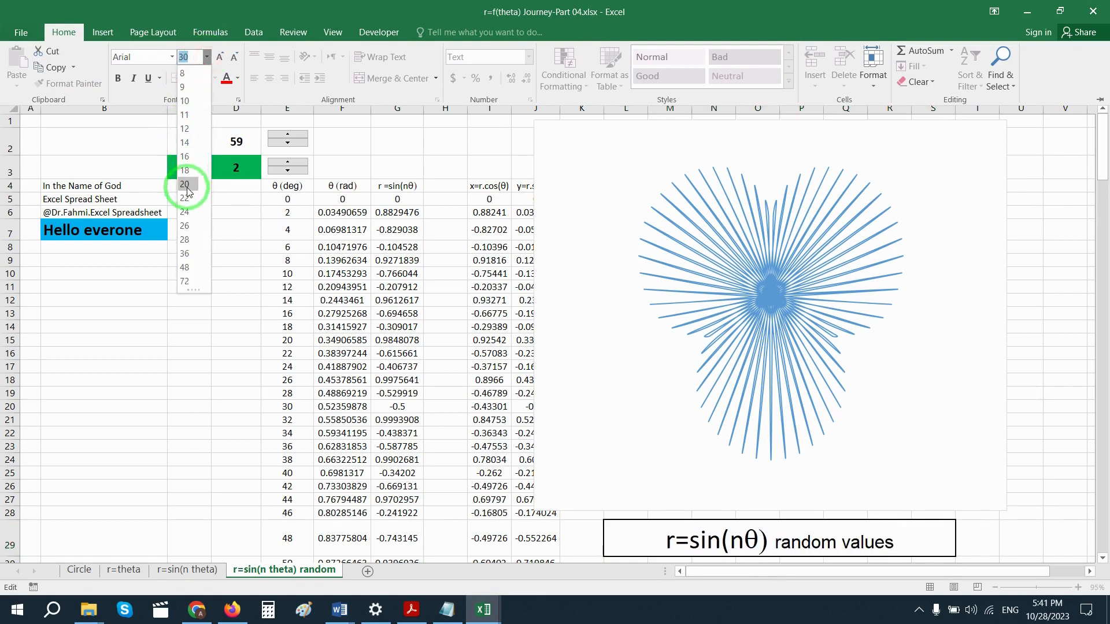
{"action": "left_click", "coordinate": [184, 211]}
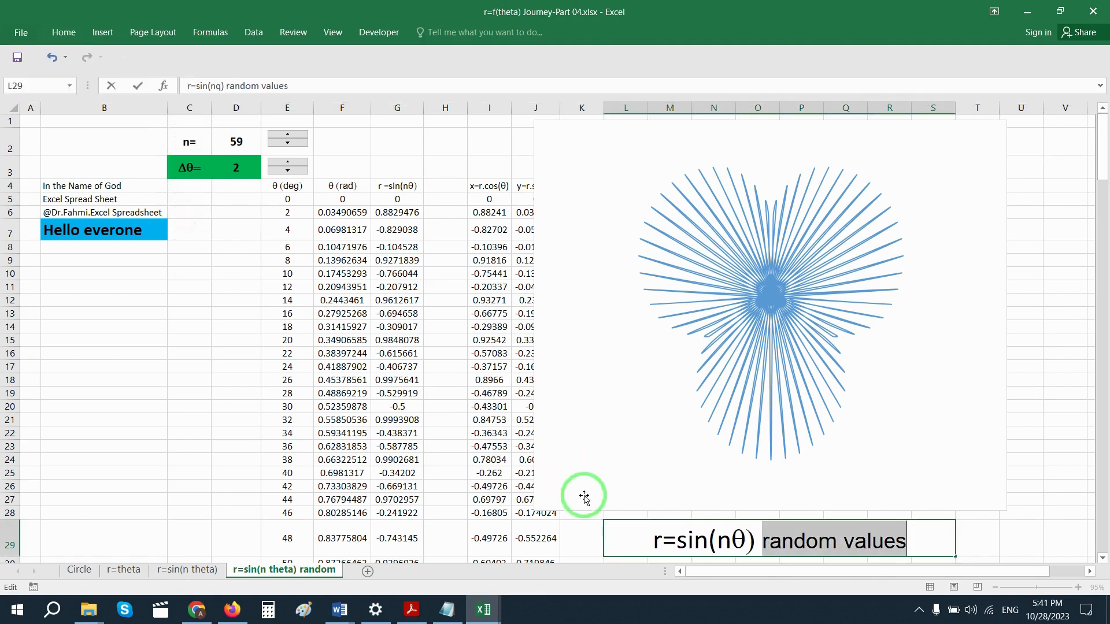
{"action": "left_click", "coordinate": [762, 541]}
{"action": "type", "text": ":"}
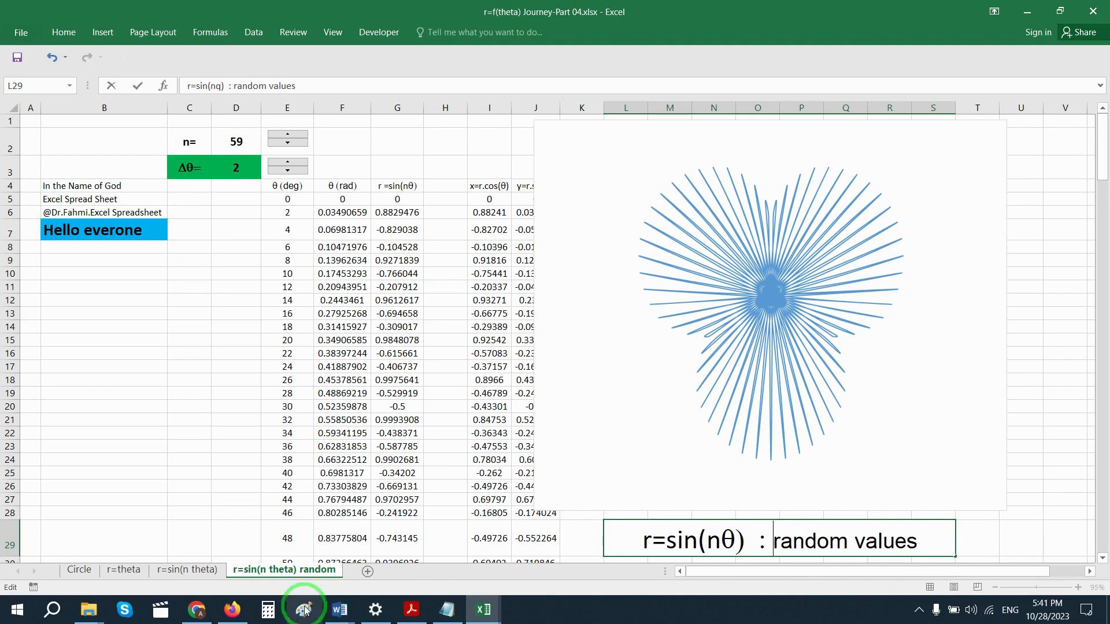
{"action": "left_click", "coordinate": [199, 341]}
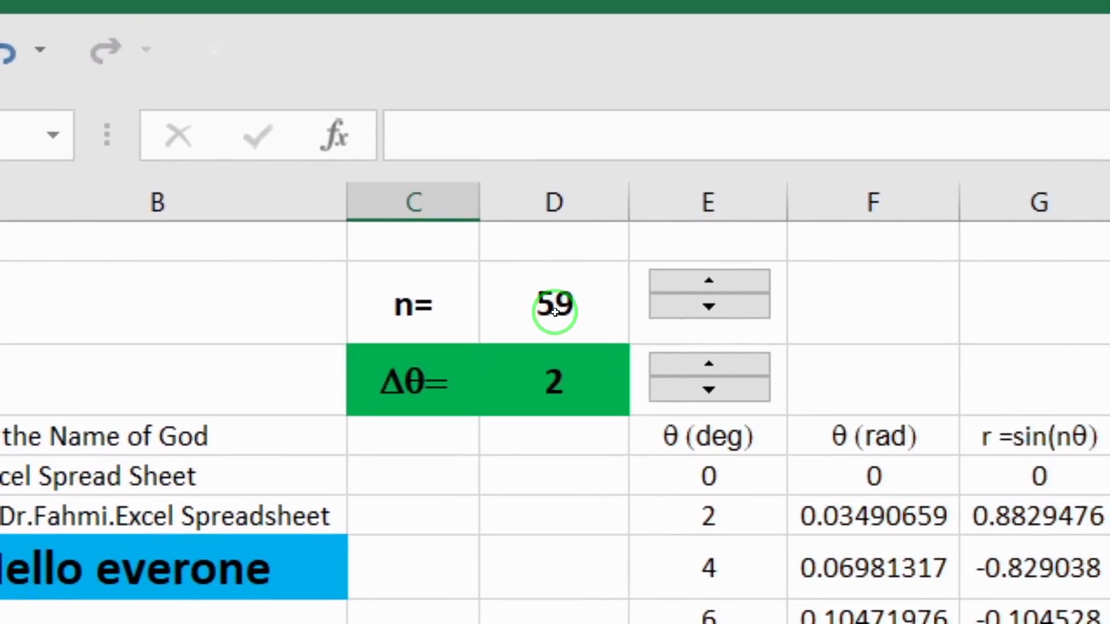
Step: Clear the n value in D2 and the Δθ value in D3
{"action": "left_click", "coordinate": [533, 239]}
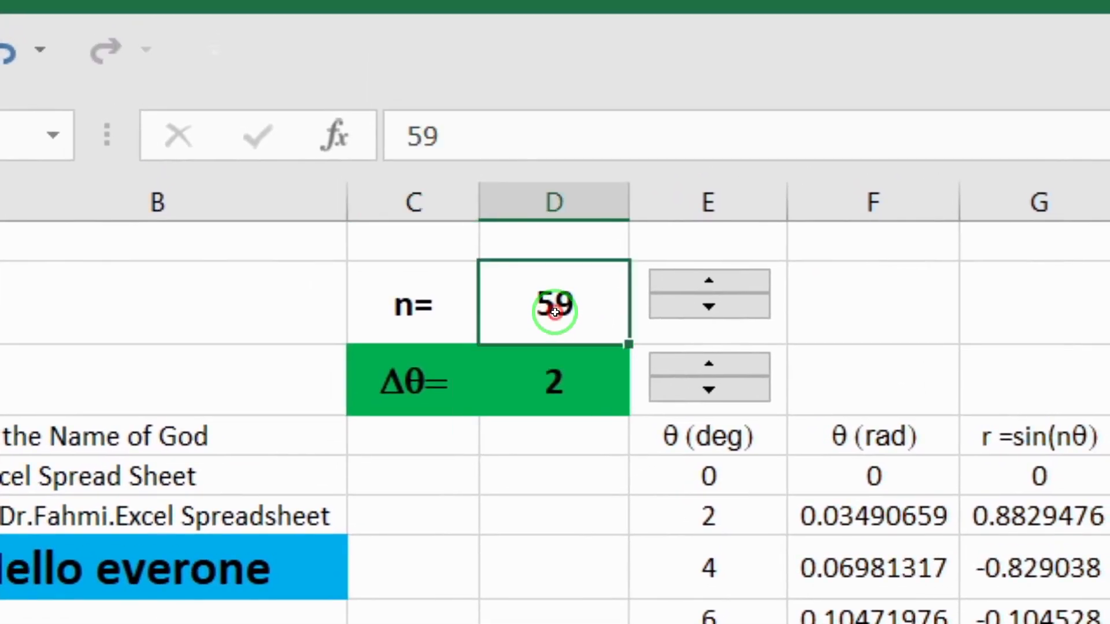
{"action": "key", "text": "Delete"}
{"action": "left_click", "coordinate": [553, 379]}
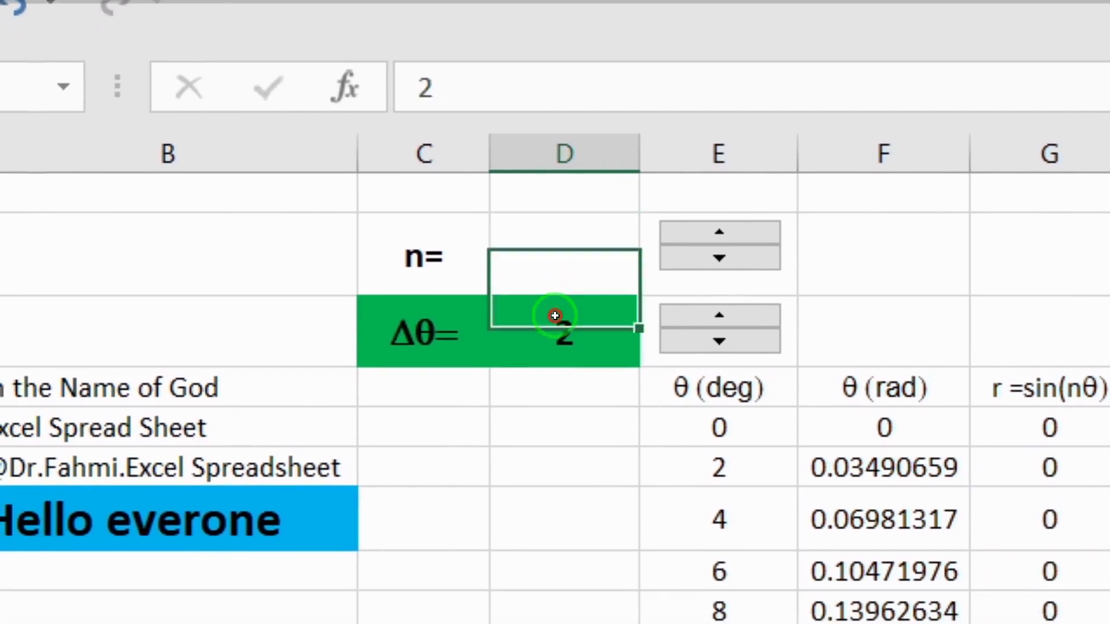
{"action": "key", "text": "Delete"}
Step: Enter the formula =RAND() for n in D2 and for Δθ in D3
{"action": "left_click", "coordinate": [555, 306]}
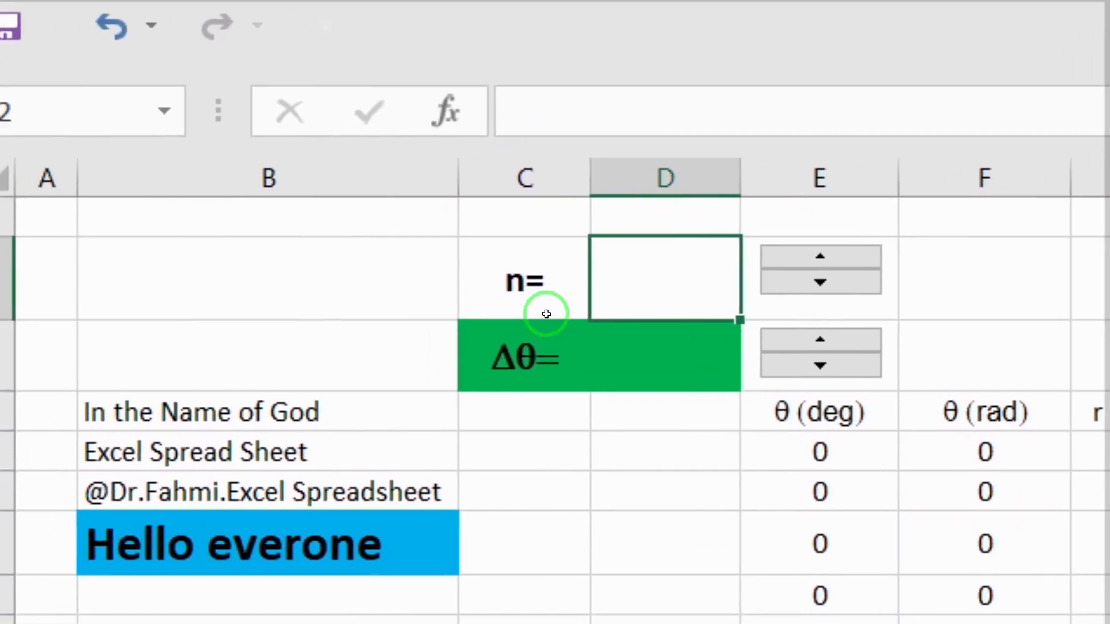
{"action": "type", "text": "=rand"}
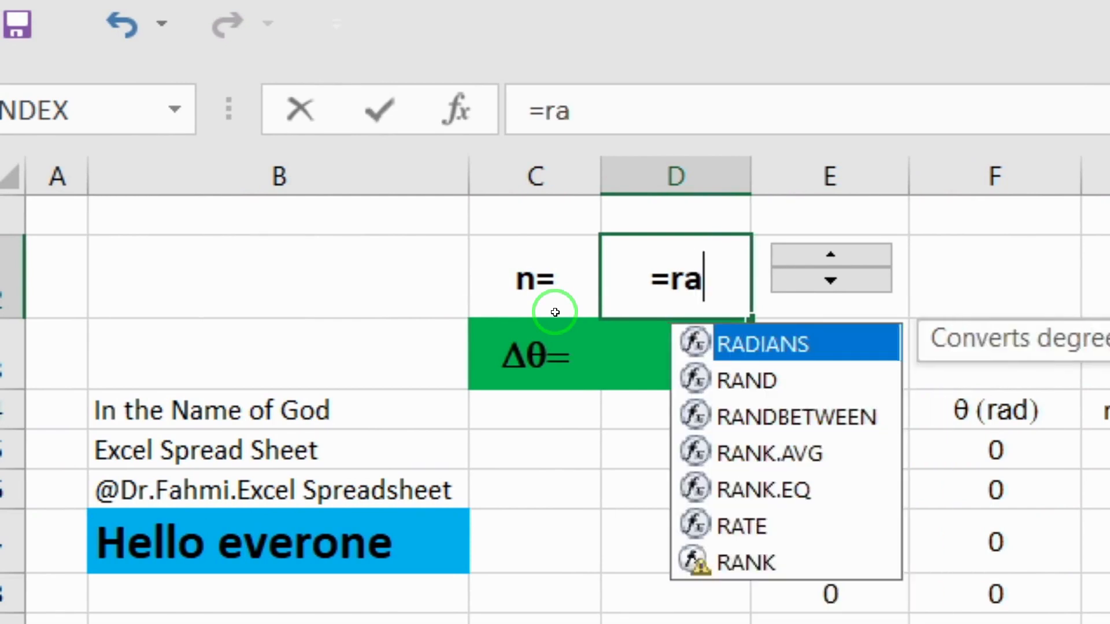
{"action": "type", "text": "("}
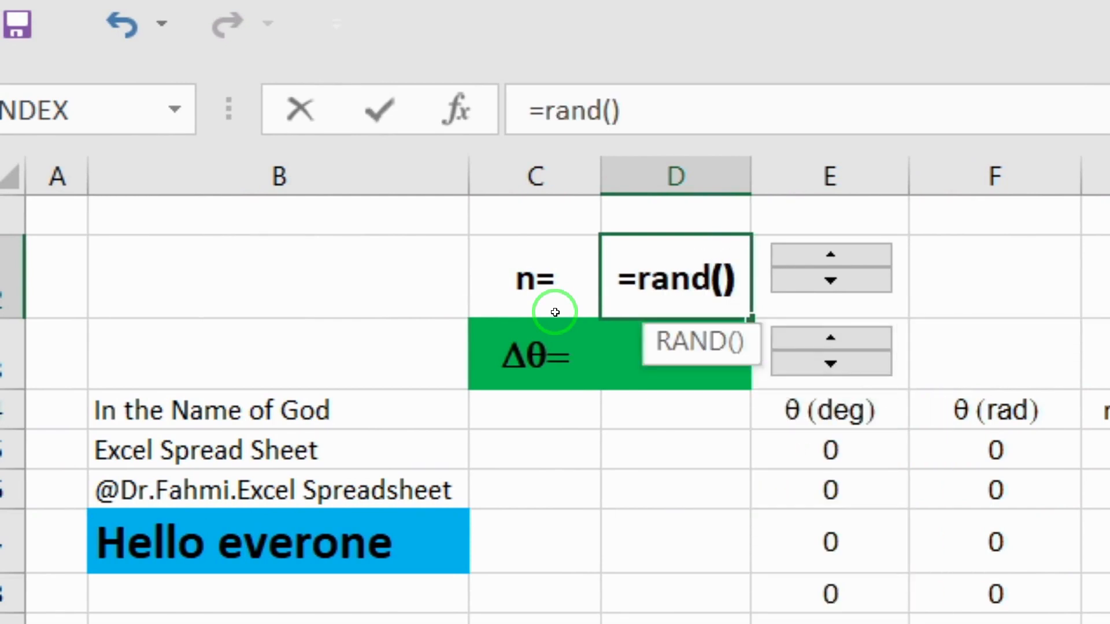
{"action": "type", "text": ")"}
{"action": "key", "text": "Return"}
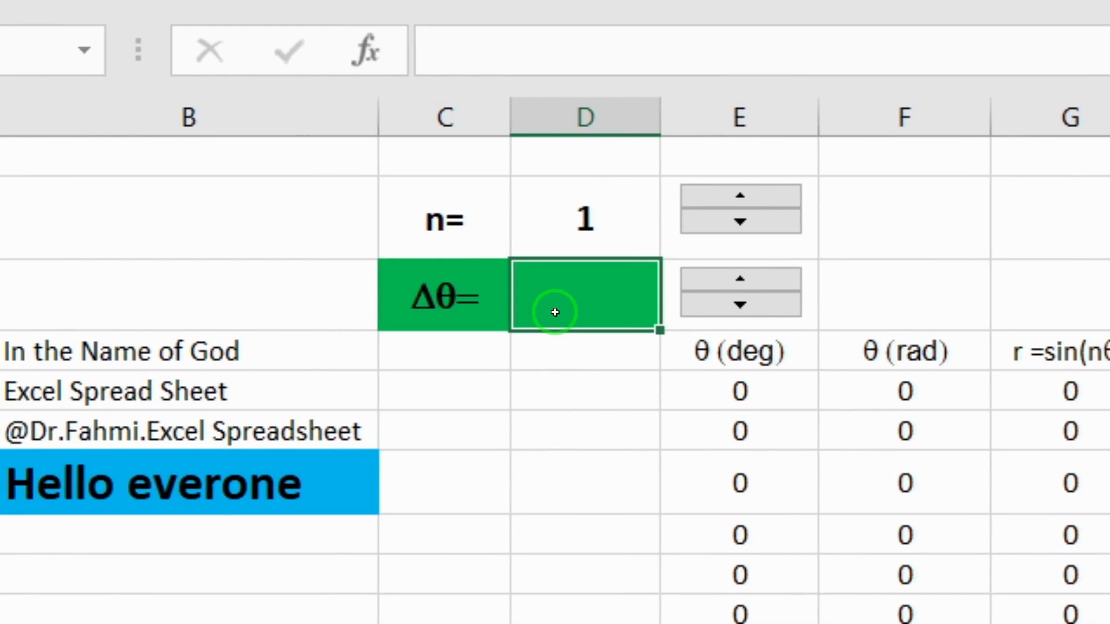
{"action": "type", "text": "=ra"}
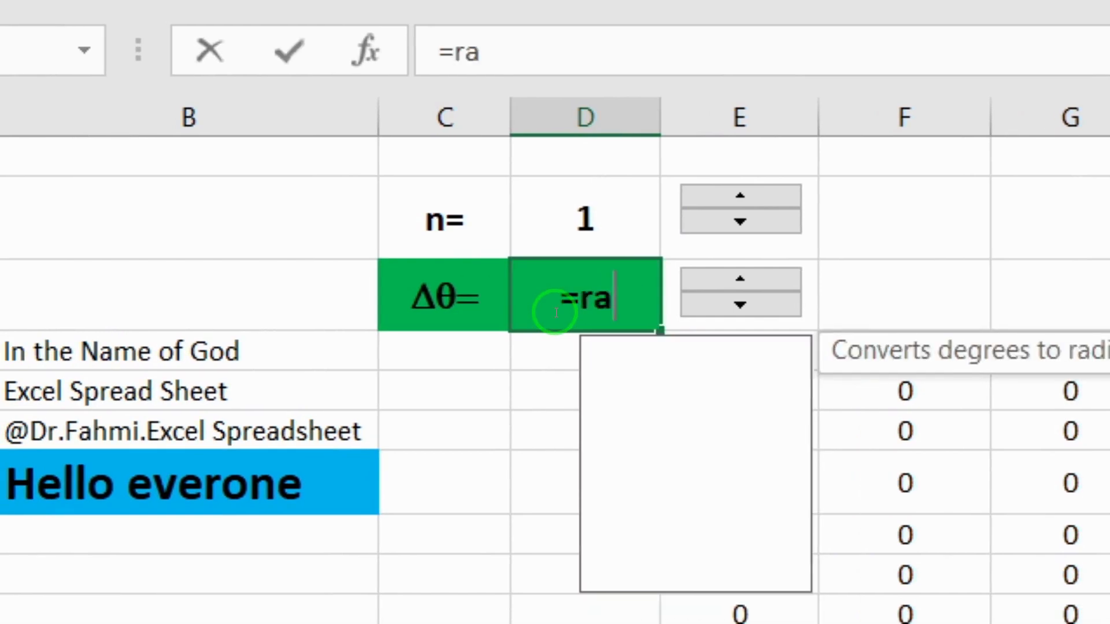
{"action": "type", "text": "nd()"}
{"action": "key", "text": "Return"}
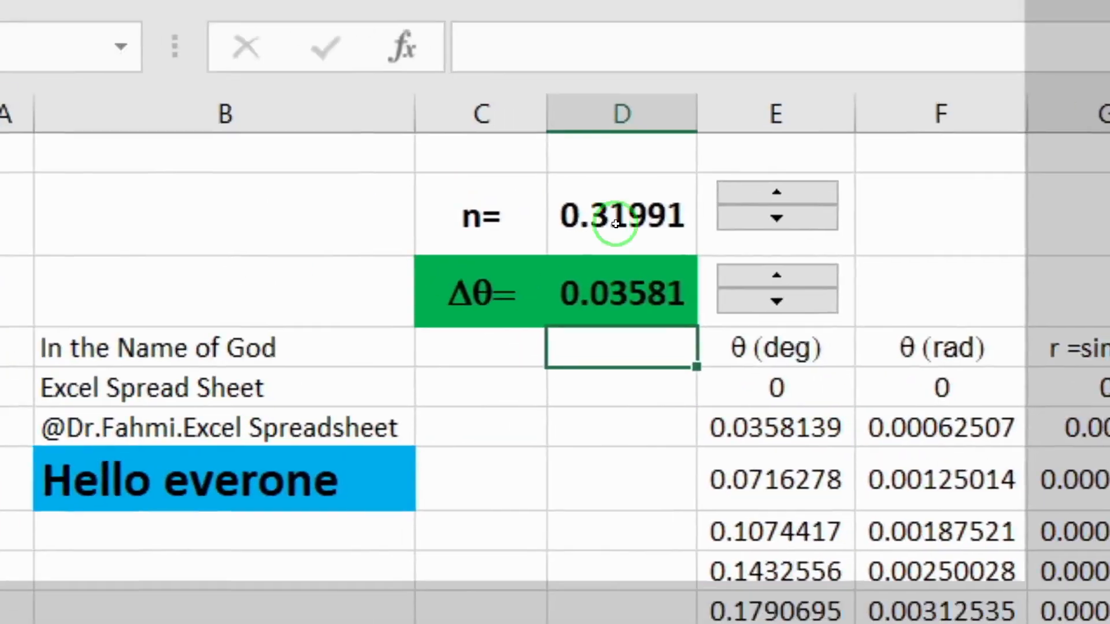
Step: Extend the n and Δθ formulas in D2 and D3 to =RAND()*100
{"action": "left_click", "coordinate": [586, 218]}
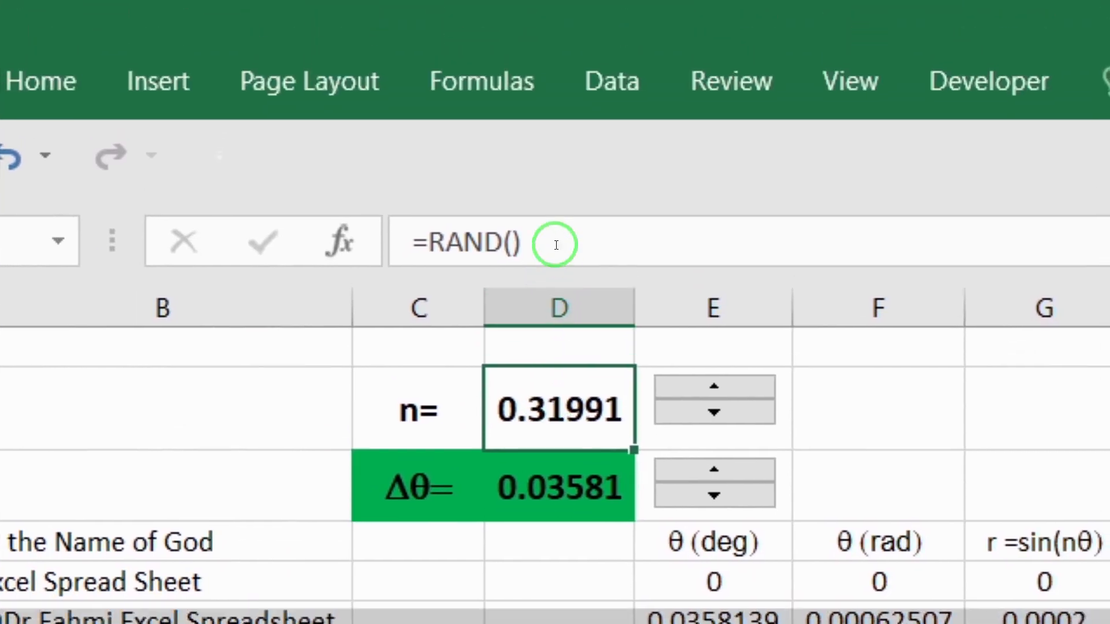
{"action": "left_click", "coordinate": [527, 137]}
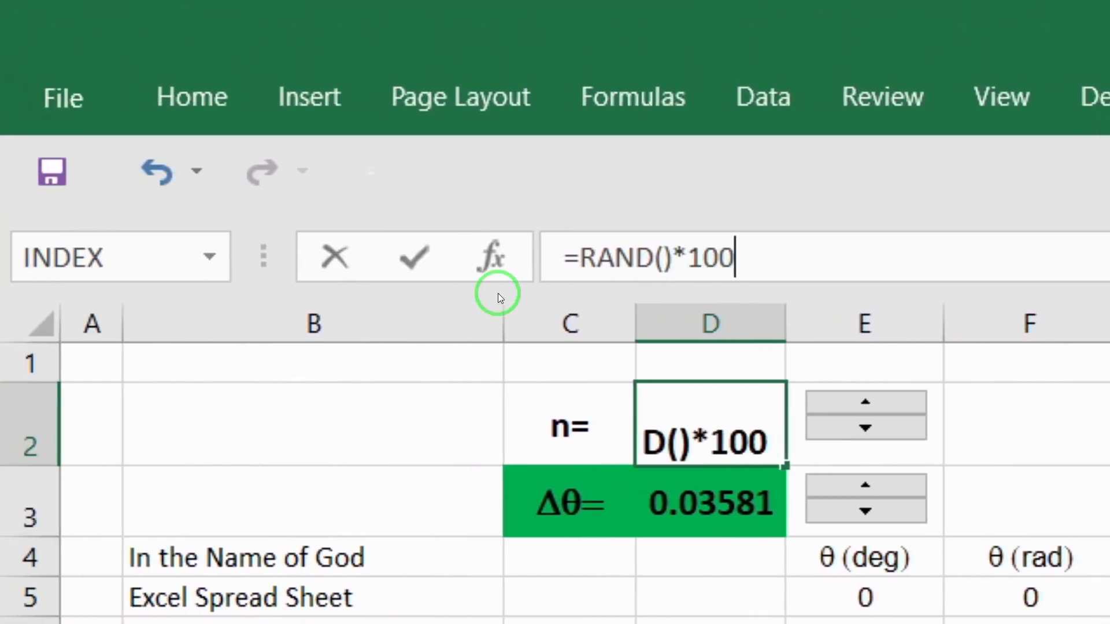
{"action": "key", "text": "Return"}
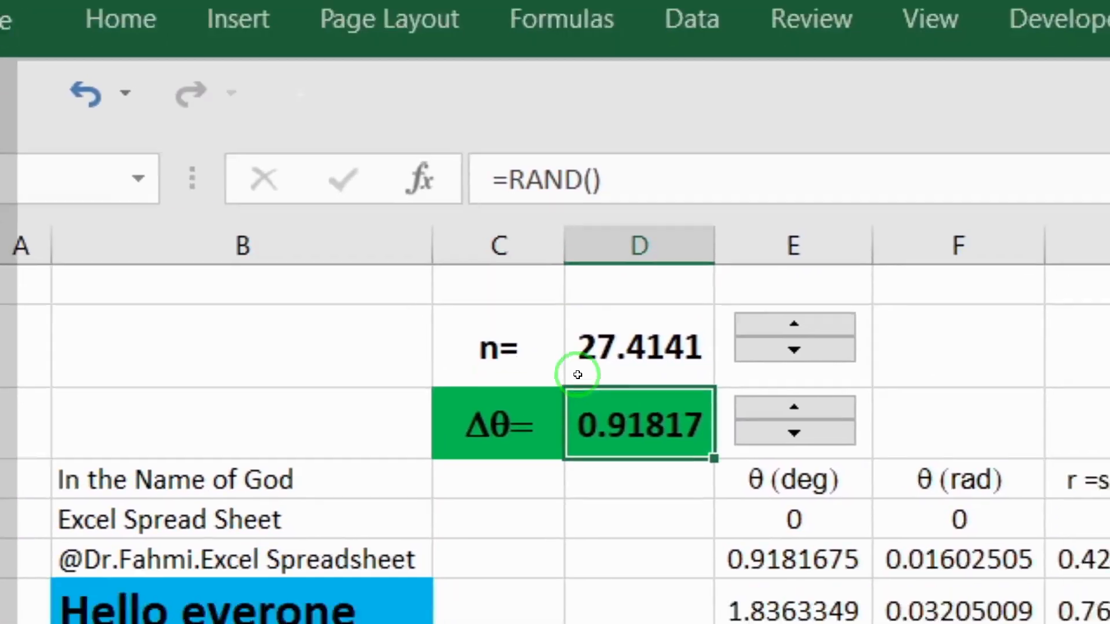
{"action": "left_click", "coordinate": [606, 179]}
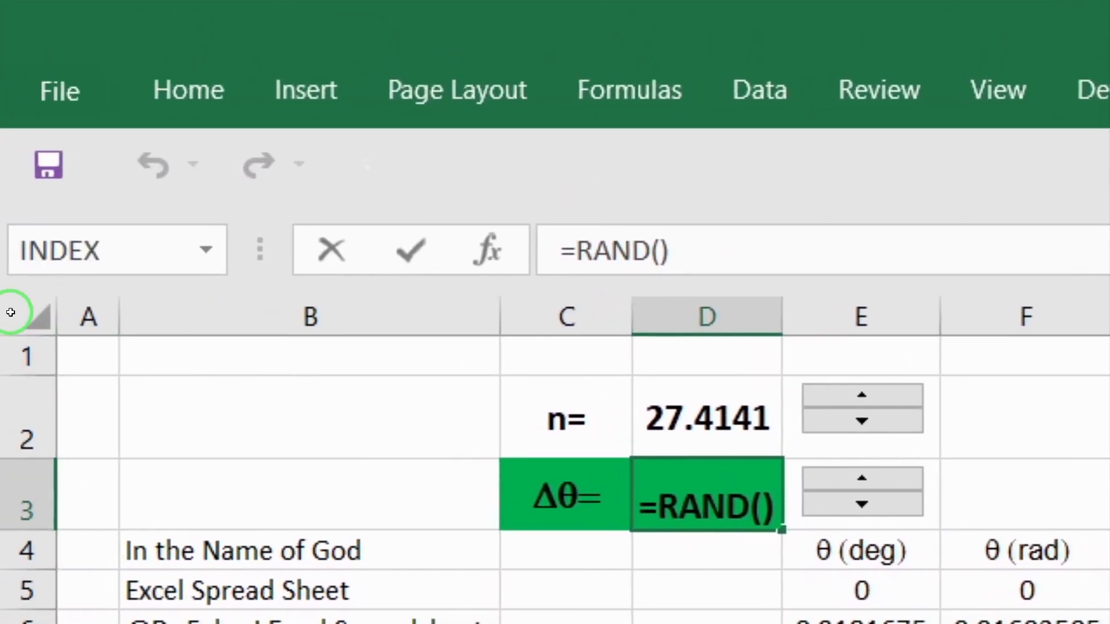
{"action": "type", "text": "*1"}
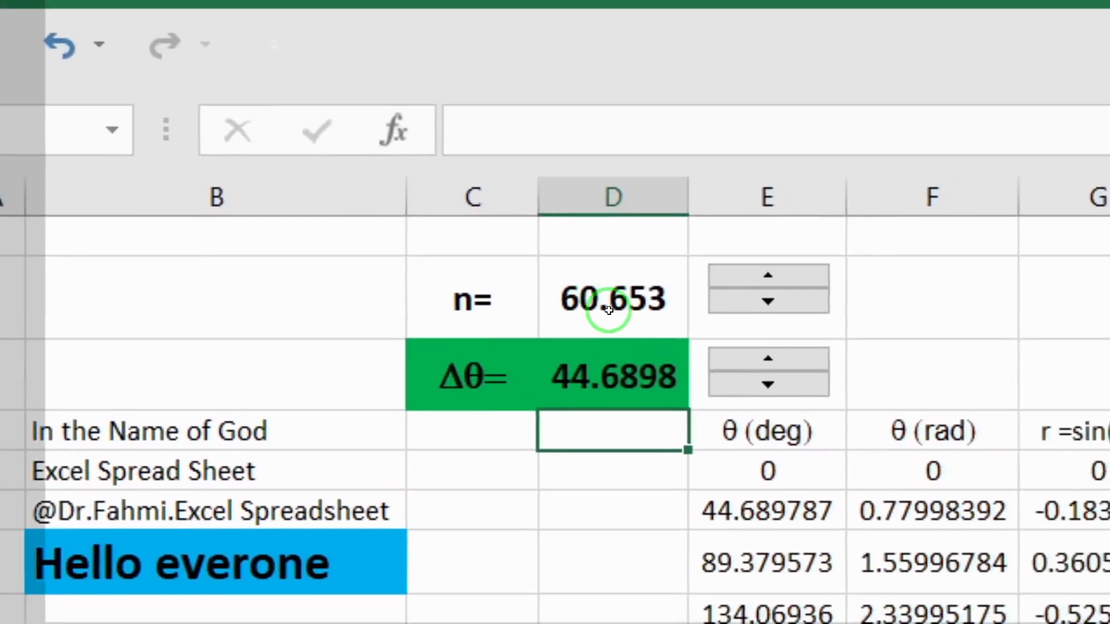
Step: Round n to a whole number by changing the D2 formula to =ROUND(RAND()*100,0)
{"action": "left_click", "coordinate": [710, 417]}
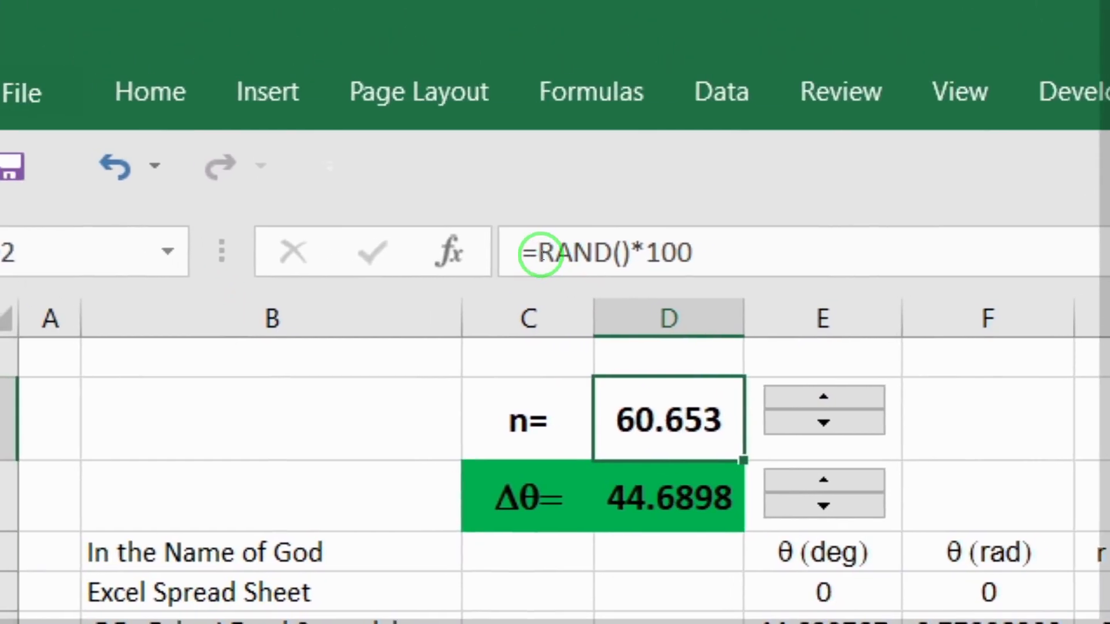
{"action": "left_click", "coordinate": [540, 254]}
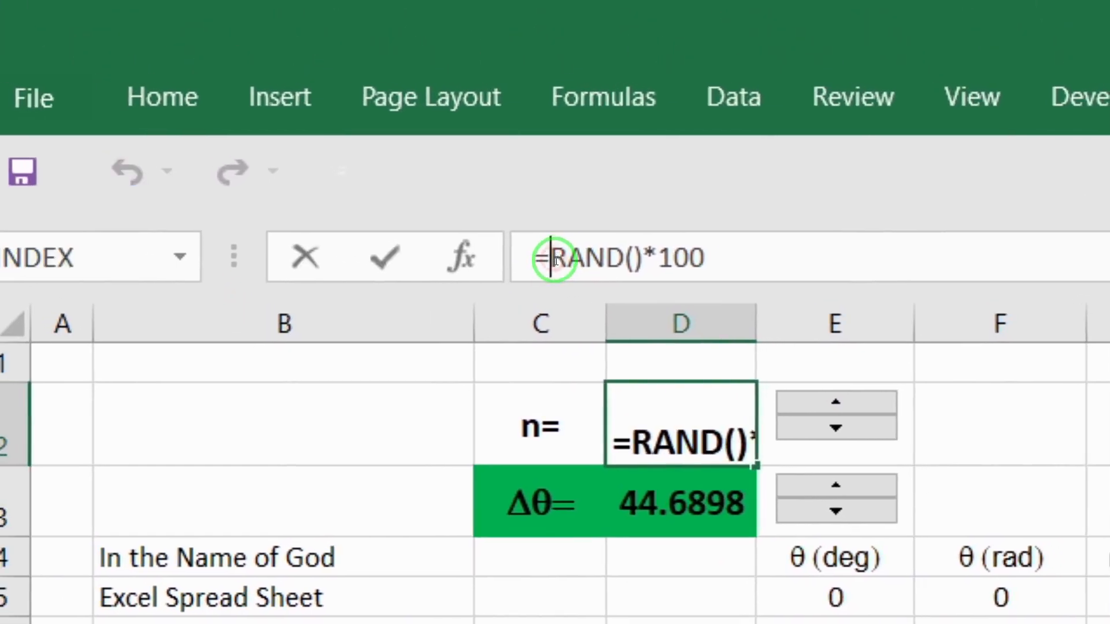
{"action": "type", "text": "round"}
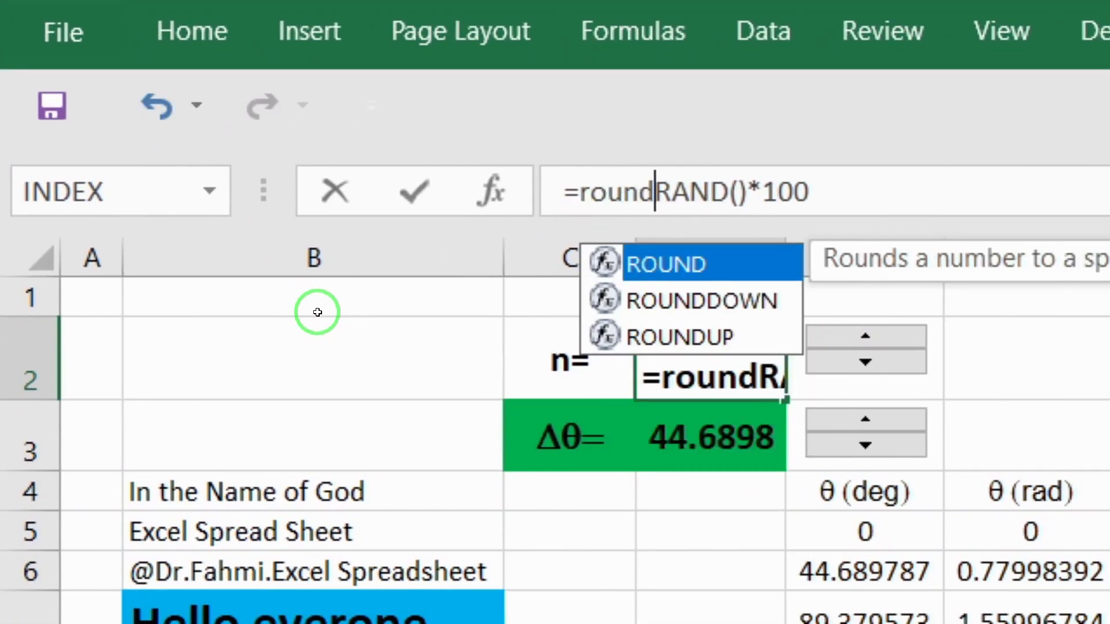
{"action": "type", "text": "("}
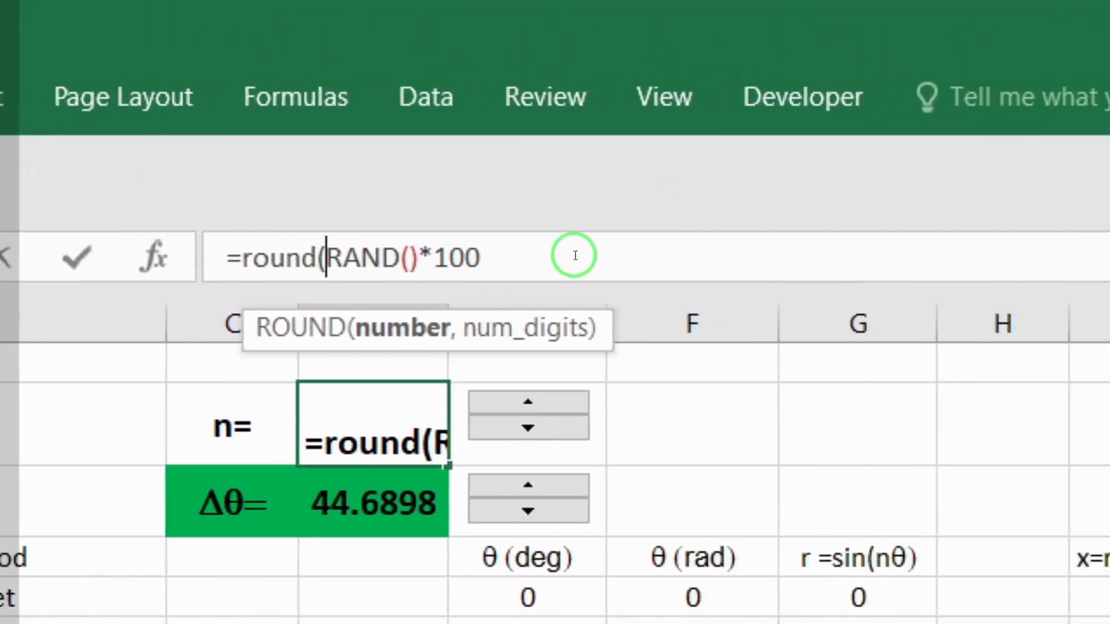
{"action": "left_click", "coordinate": [892, 193]}
{"action": "type", "text": ",0"}
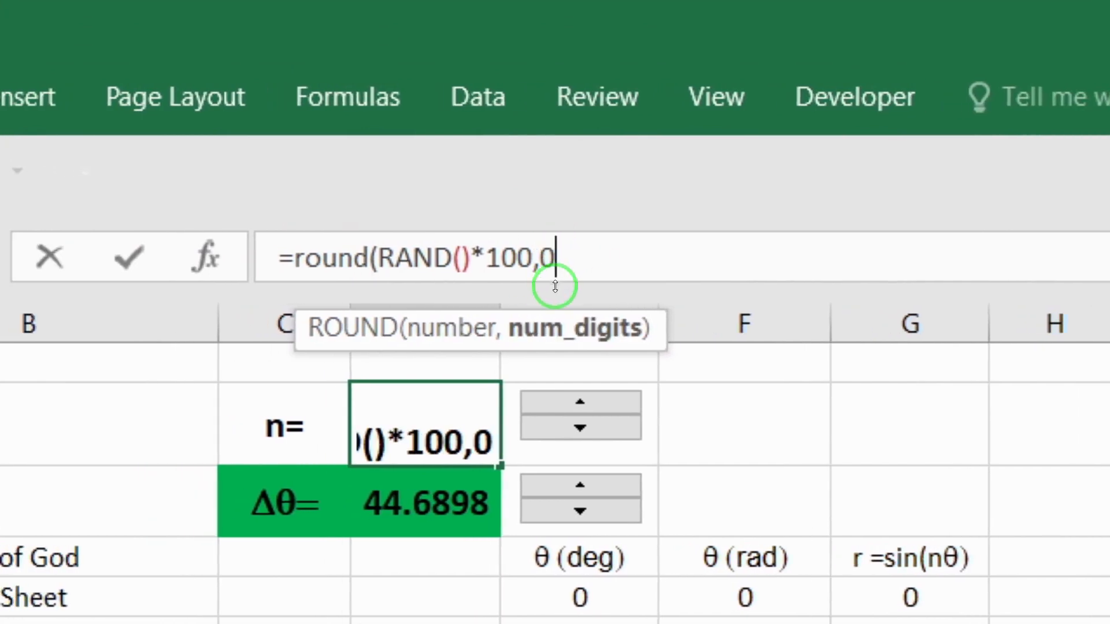
{"action": "type", "text": ")"}
{"action": "key", "text": "Return"}
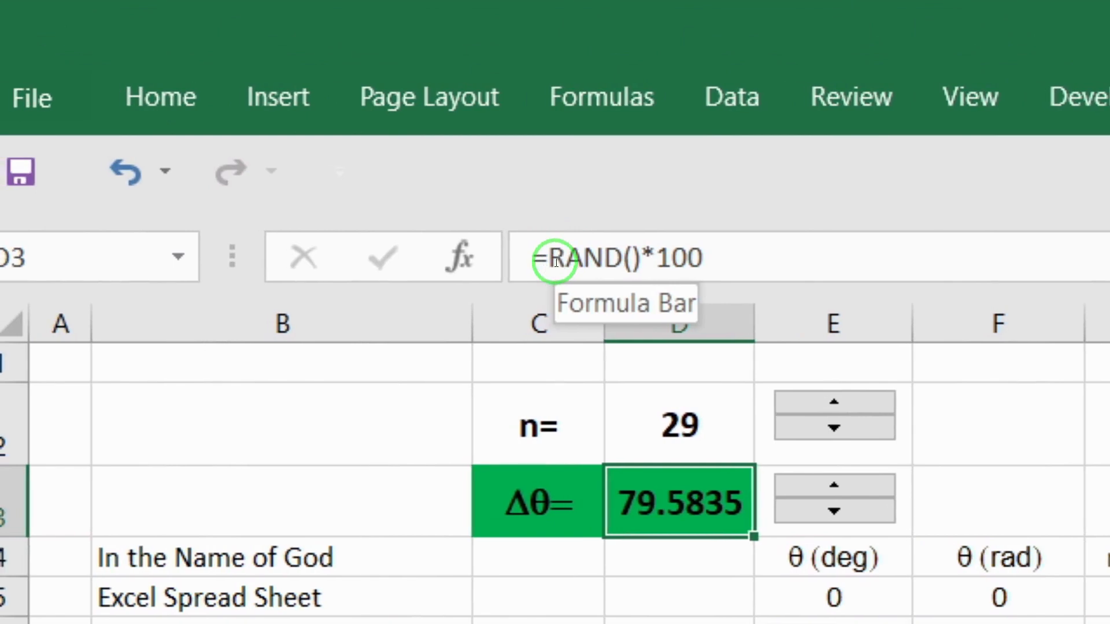
Step: Round Δθ to a whole number by changing the D3 formula to =ROUND(RAND()*100,0)
{"action": "left_click", "coordinate": [554, 261]}
{"action": "type", "text": "rou"}
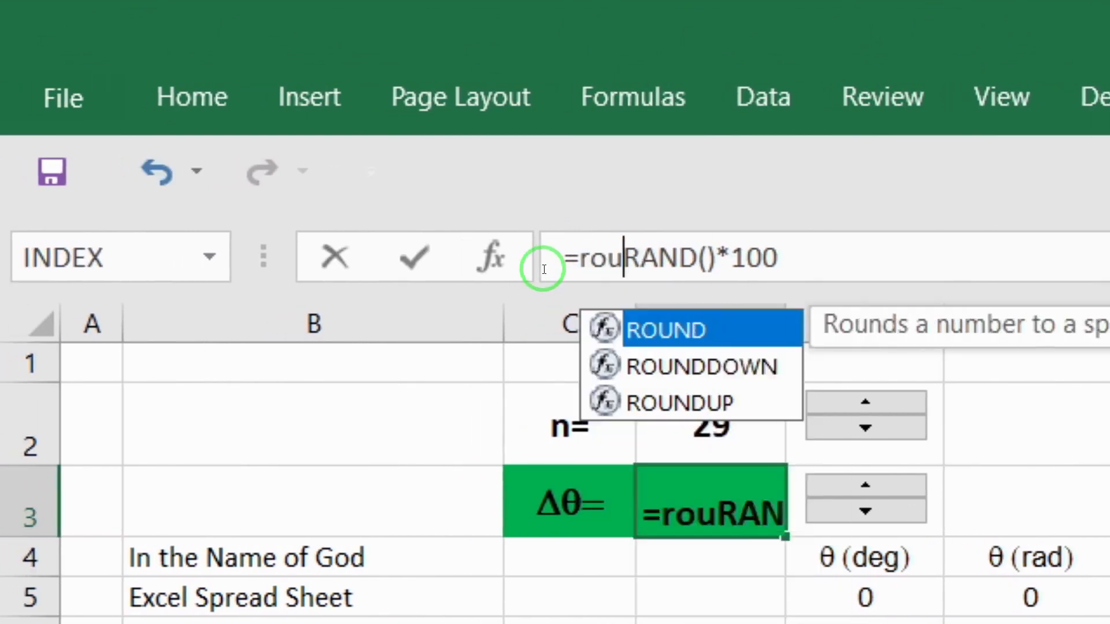
{"action": "type", "text": "nd("}
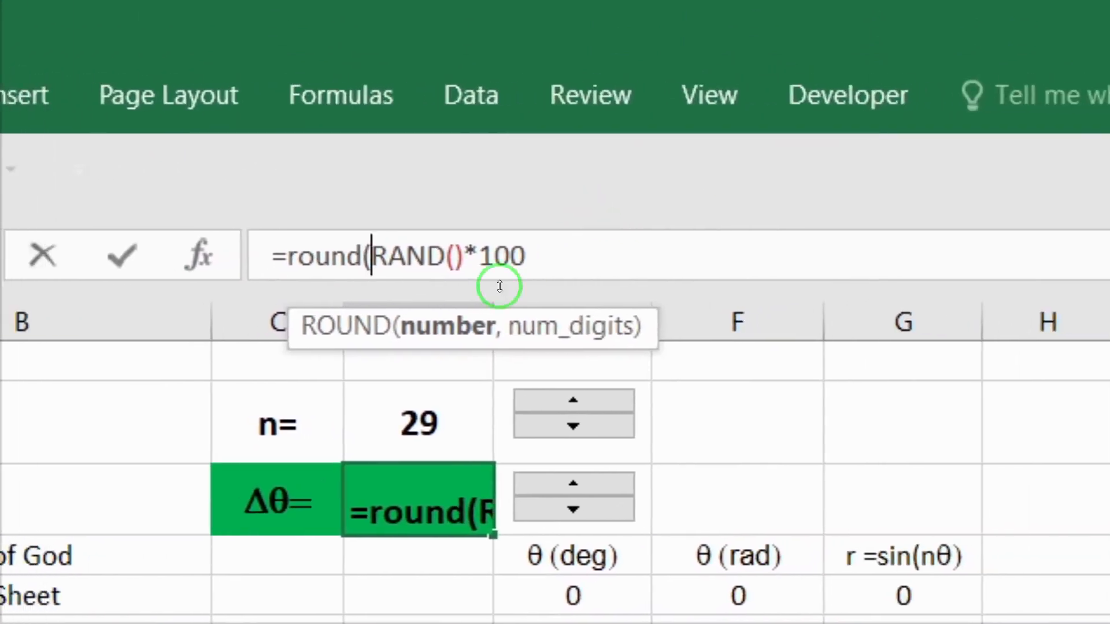
{"action": "left_click", "coordinate": [560, 258]}
{"action": "type", "text": ",0"}
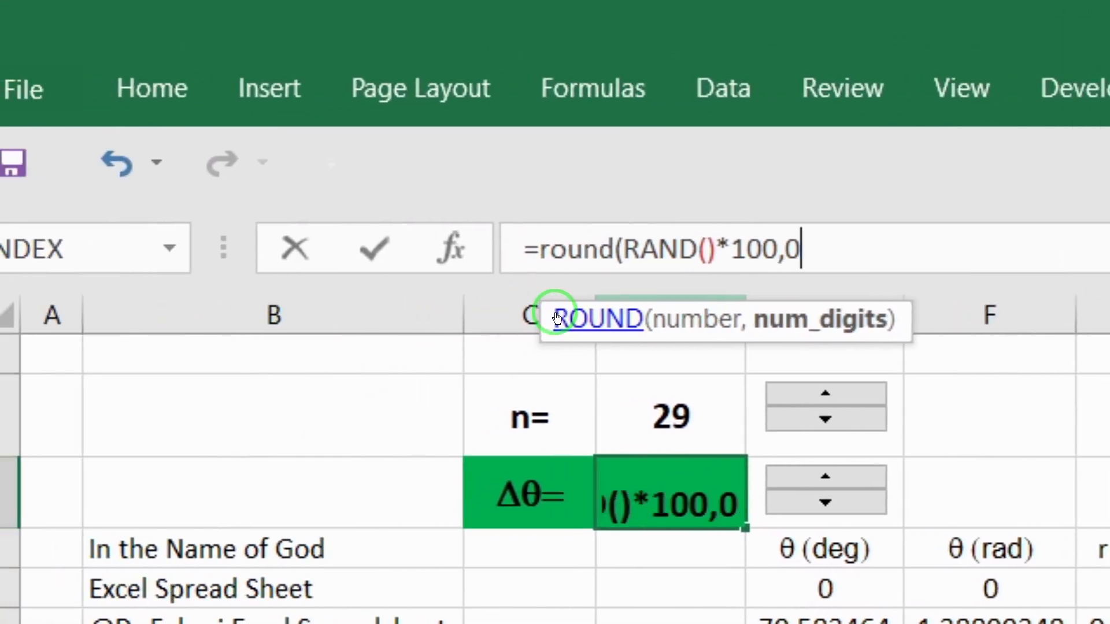
{"action": "type", "text": ")"}
{"action": "key", "text": "Return"}
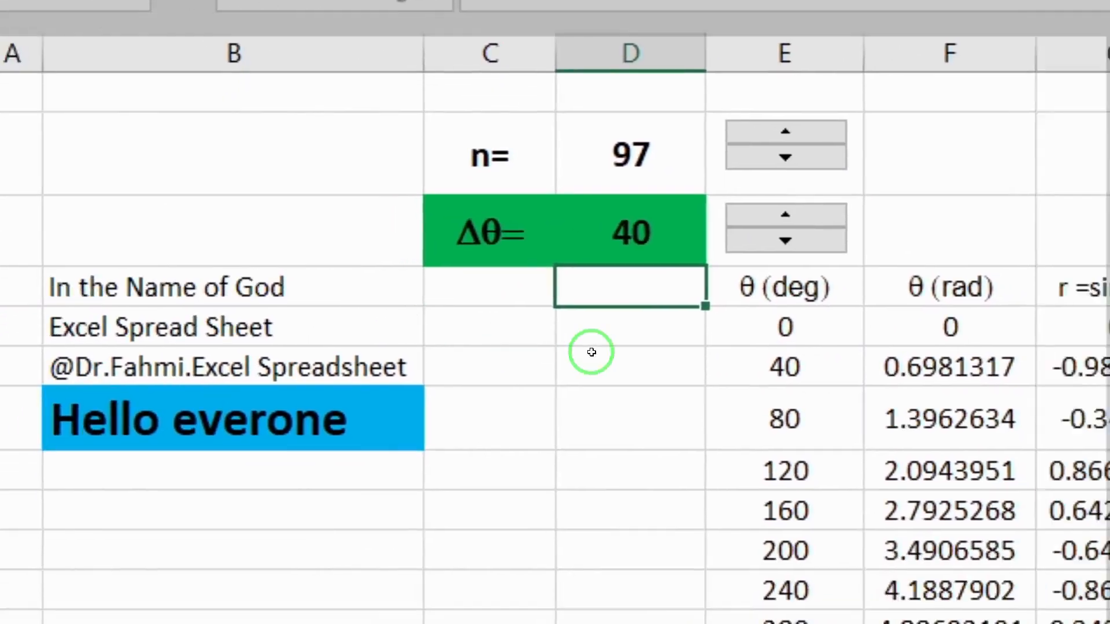
{"action": "left_click", "coordinate": [591, 352]}
Step: Cut out the two spin buttons beside the n and Δθ values
{"action": "right_click", "coordinate": [777, 143]}
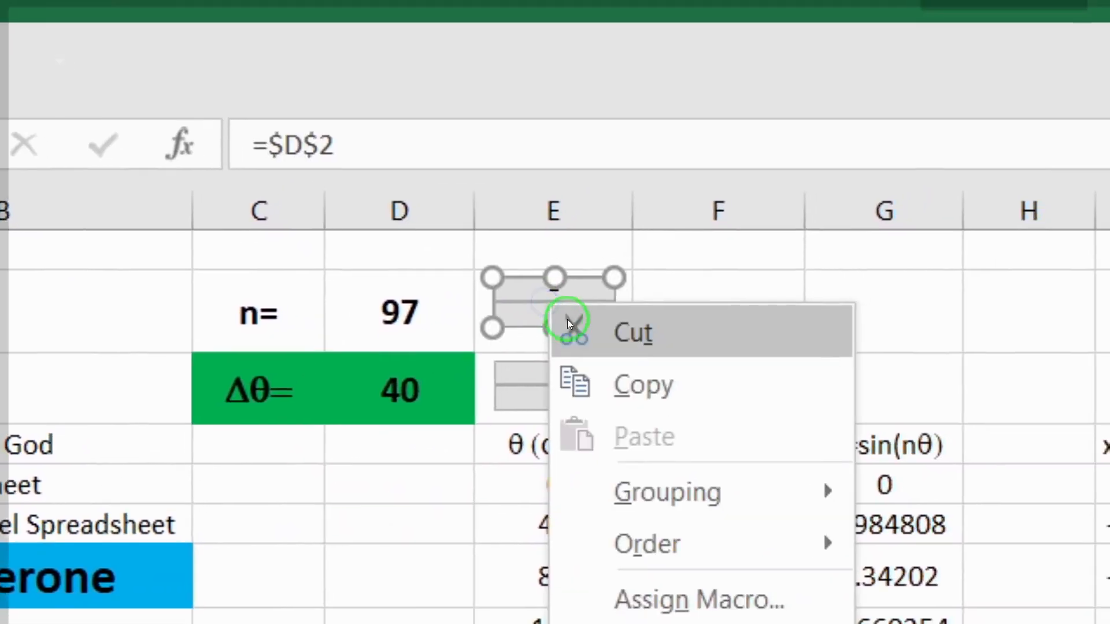
{"action": "left_click", "coordinate": [803, 164]}
{"action": "right_click", "coordinate": [547, 360]}
{"action": "left_click", "coordinate": [635, 392]}
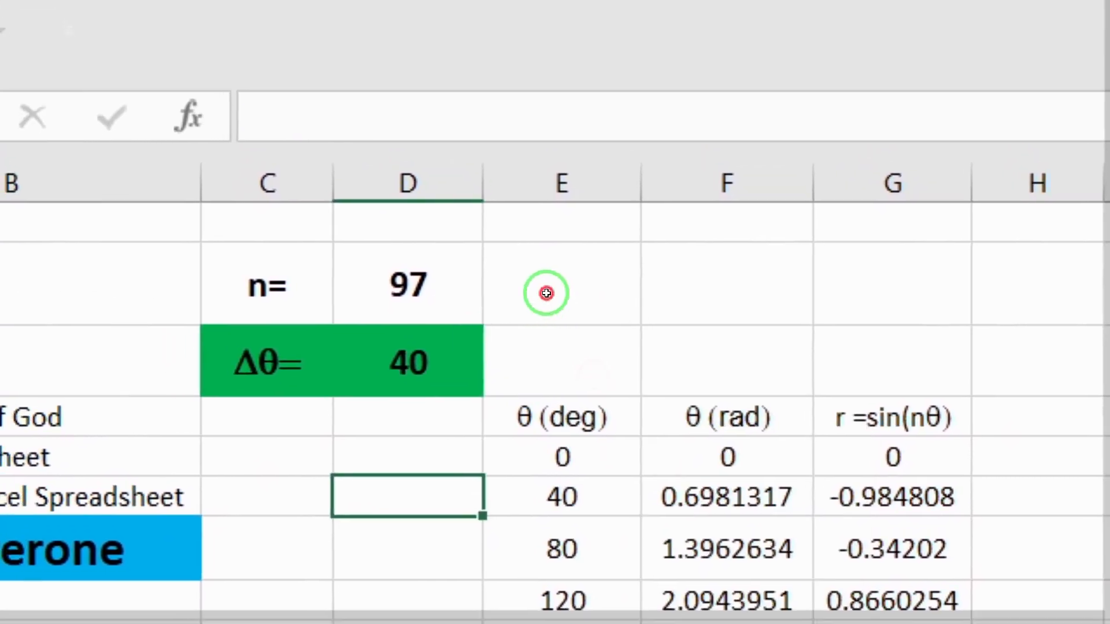
Step: Recalculate the sheet several times to test the chart with new random n and Δθ values
{"action": "left_click", "coordinate": [534, 299]}
{"action": "key", "text": "F9"}
{"action": "key", "text": "F9"}
{"action": "key", "text": "F9"}
{"action": "key", "text": "F9"}
{"action": "key", "text": "F9"}
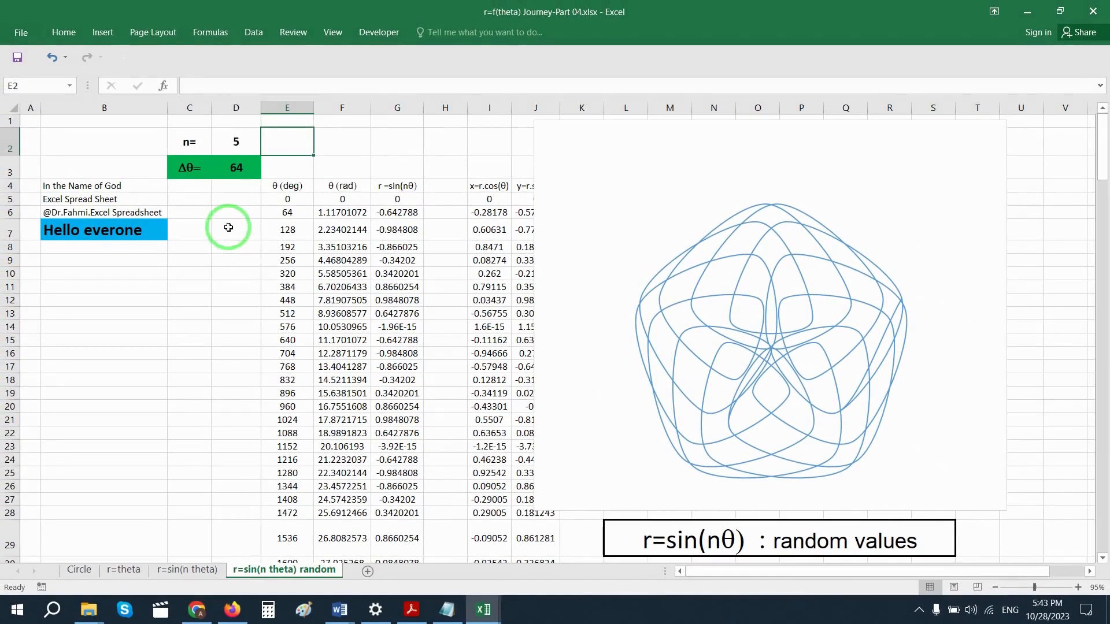
Step: Fill the n label and value cells C2:D2 with standard yellow
{"action": "left_click", "coordinate": [254, 264]}
{"action": "left_click_drag", "start_coordinate": [186, 141], "coordinate": [234, 142]}
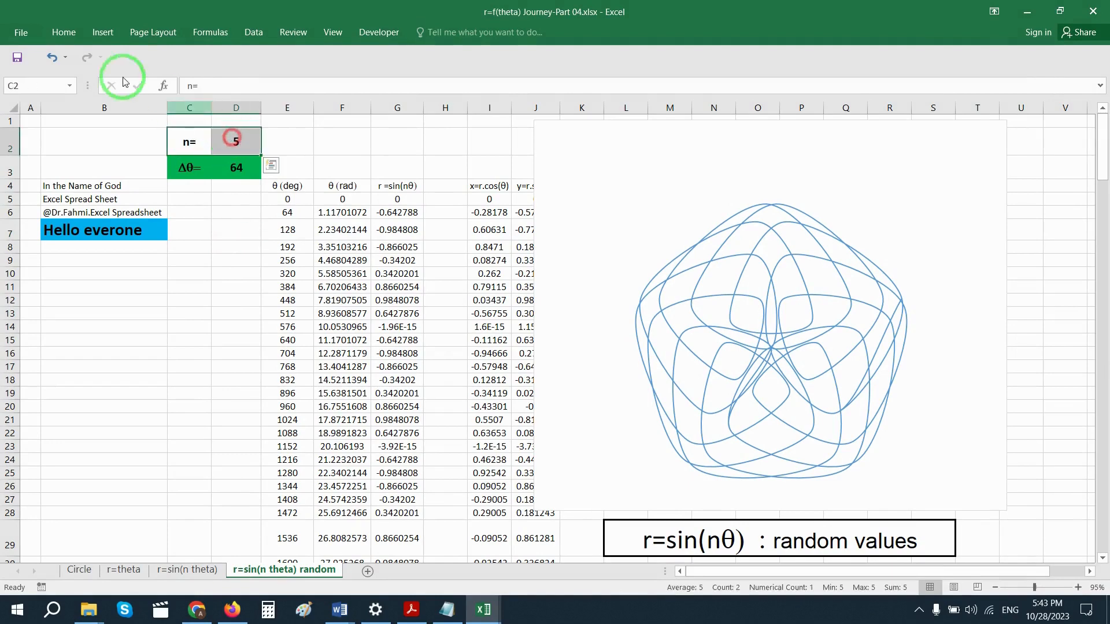
{"action": "left_click", "coordinate": [61, 33]}
{"action": "left_click", "coordinate": [215, 78]}
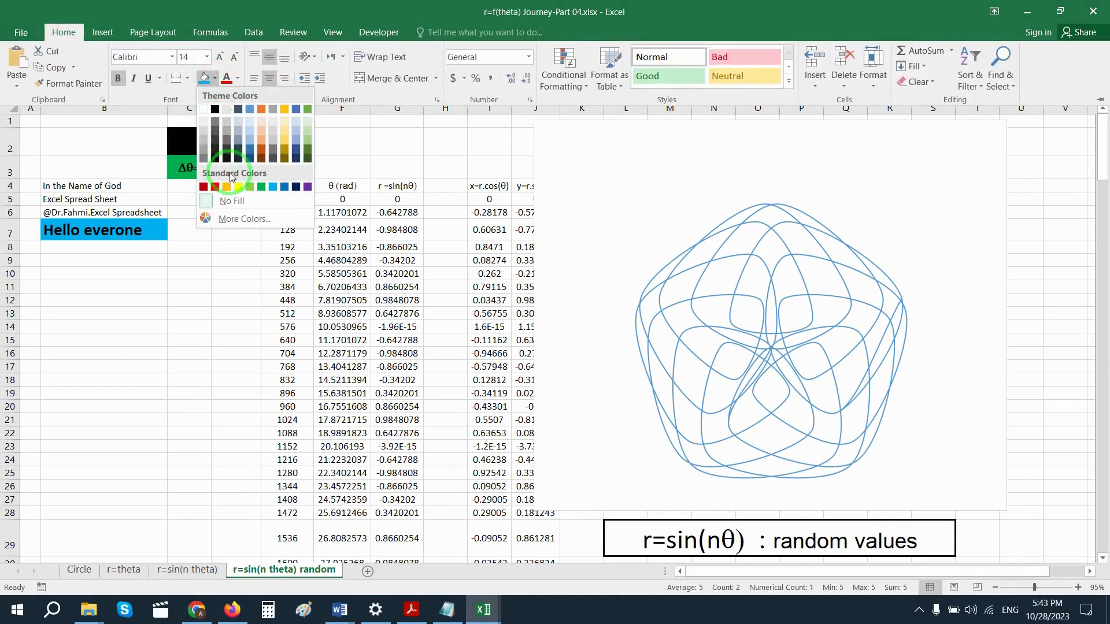
{"action": "left_click", "coordinate": [238, 186]}
{"action": "left_click", "coordinate": [218, 245]}
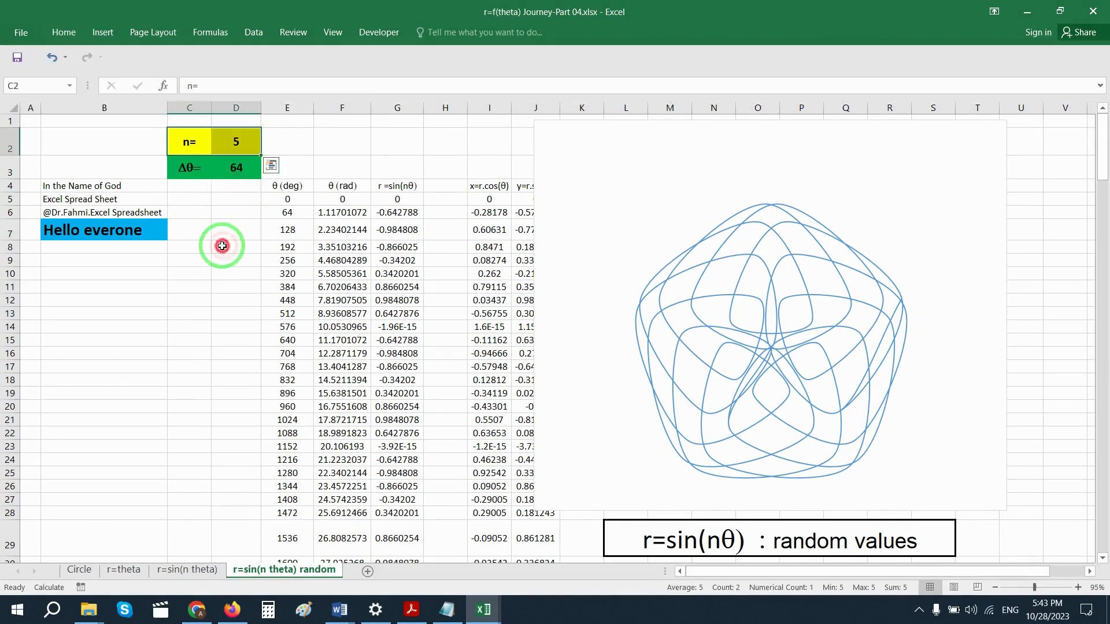
Step: Recalculate the sheet repeatedly from cell F2 to examine the r=sin(nθ) chart patterns for many random n and Δθ pairs
{"action": "left_click", "coordinate": [336, 144]}
{"action": "key", "text": "F9"}
{"action": "key", "text": "F9"}
{"action": "key", "text": "F9"}
{"action": "key", "text": "F9"}
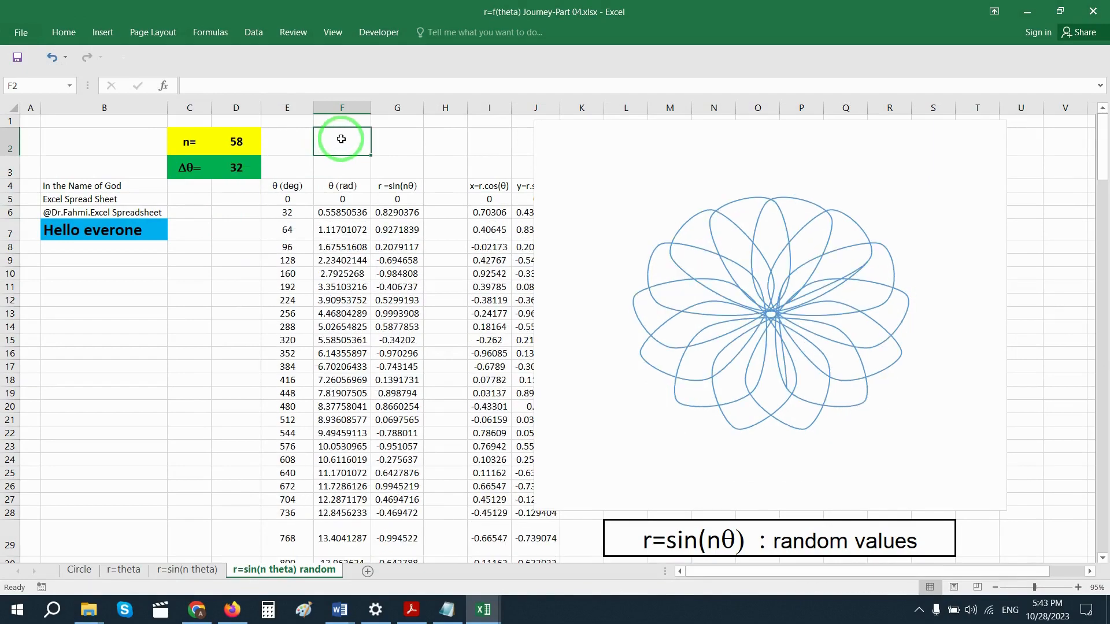
{"action": "key", "text": "F9"}
{"action": "key", "text": "F9"}
{"action": "key", "text": "F9"}
{"action": "key", "text": "F9"}
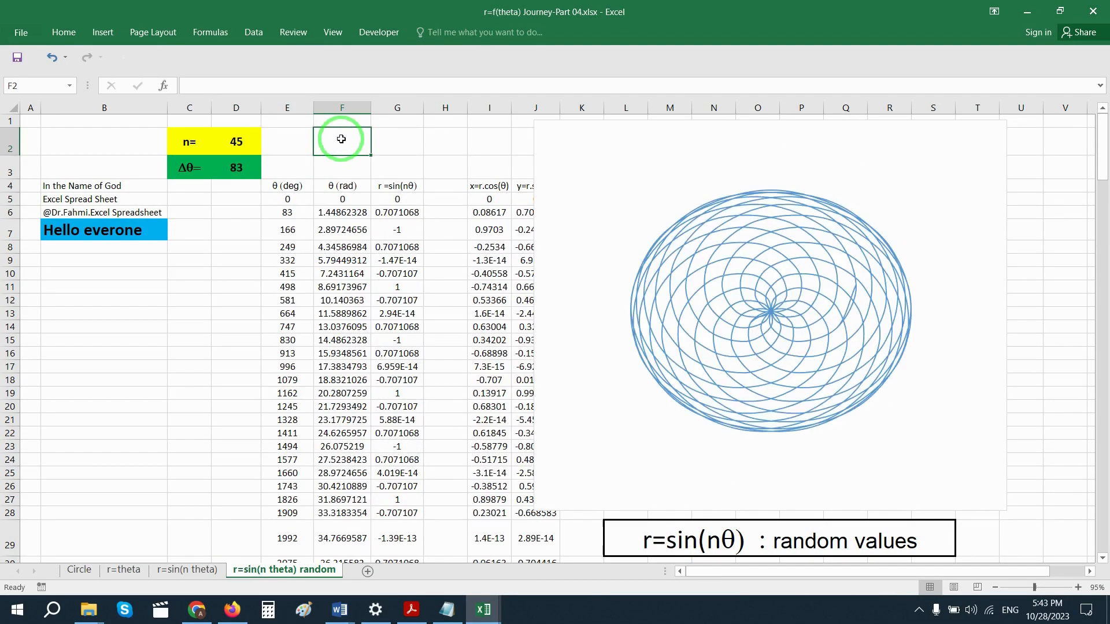
{"action": "key", "text": "F9"}
{"action": "key", "text": "F9"}
{"action": "key", "text": "F9"}
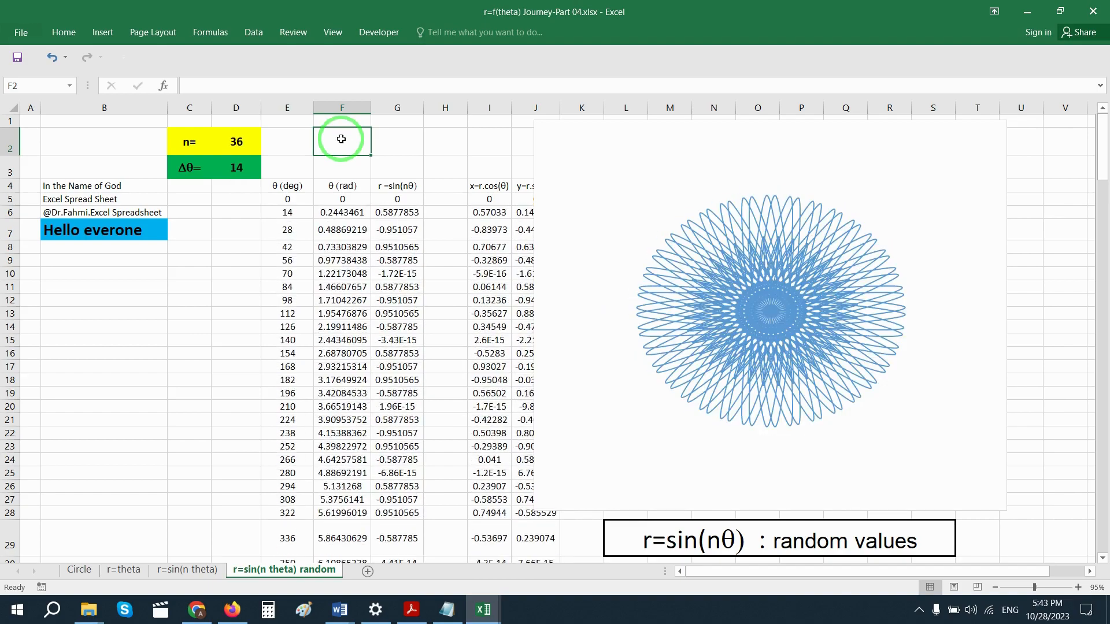
{"action": "key", "text": "F9"}
{"action": "key", "text": "F9"}
{"action": "key", "text": "F9"}
{"action": "key", "text": "F9"}
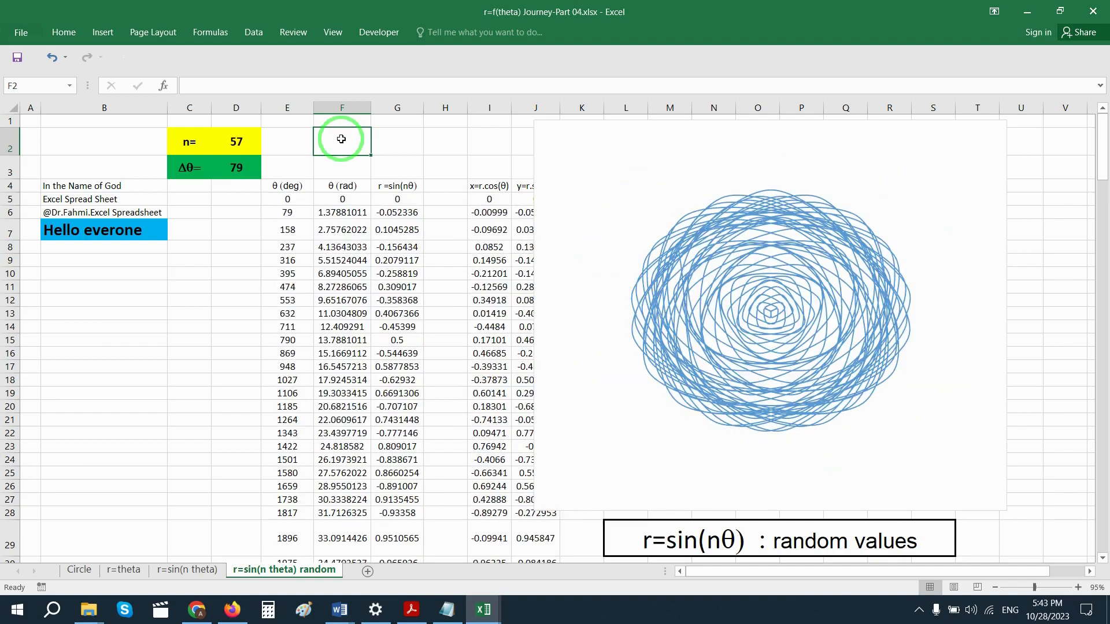
{"action": "key", "text": "F9"}
{"action": "key", "text": "F9"}
{"action": "key", "text": "F9"}
{"action": "key", "text": "F9"}
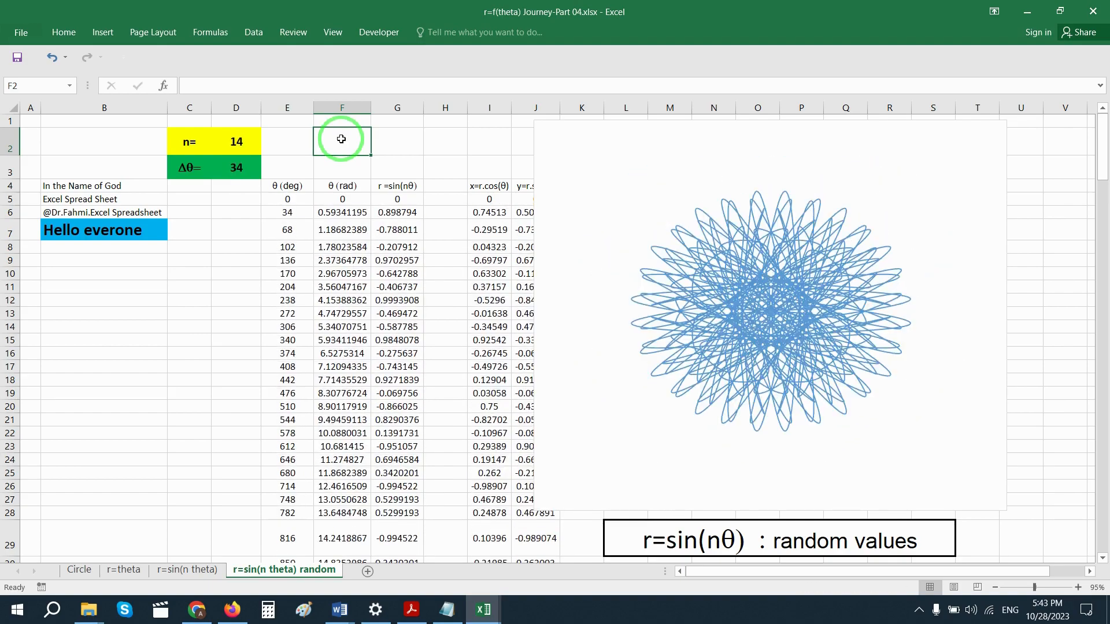
{"action": "key", "text": "F9"}
{"action": "key", "text": "F9"}
{"action": "key", "text": "F9"}
{"action": "key", "text": "F9"}
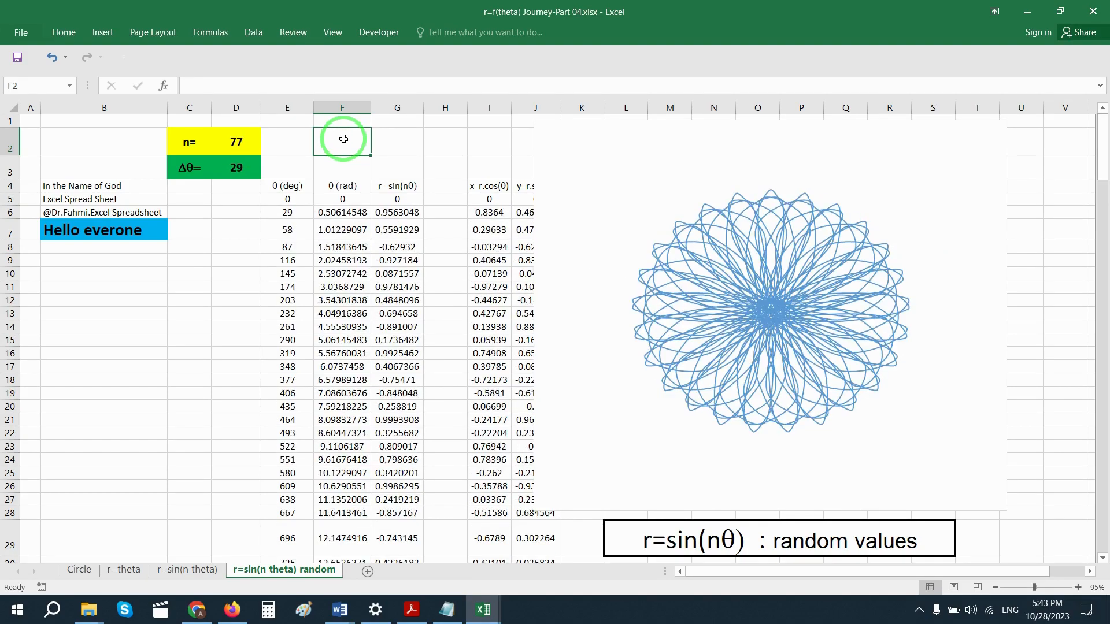
{"action": "key", "text": "F9"}
{"action": "key", "text": "F9"}
{"action": "key", "text": "F9"}
{"action": "key", "text": "F9"}
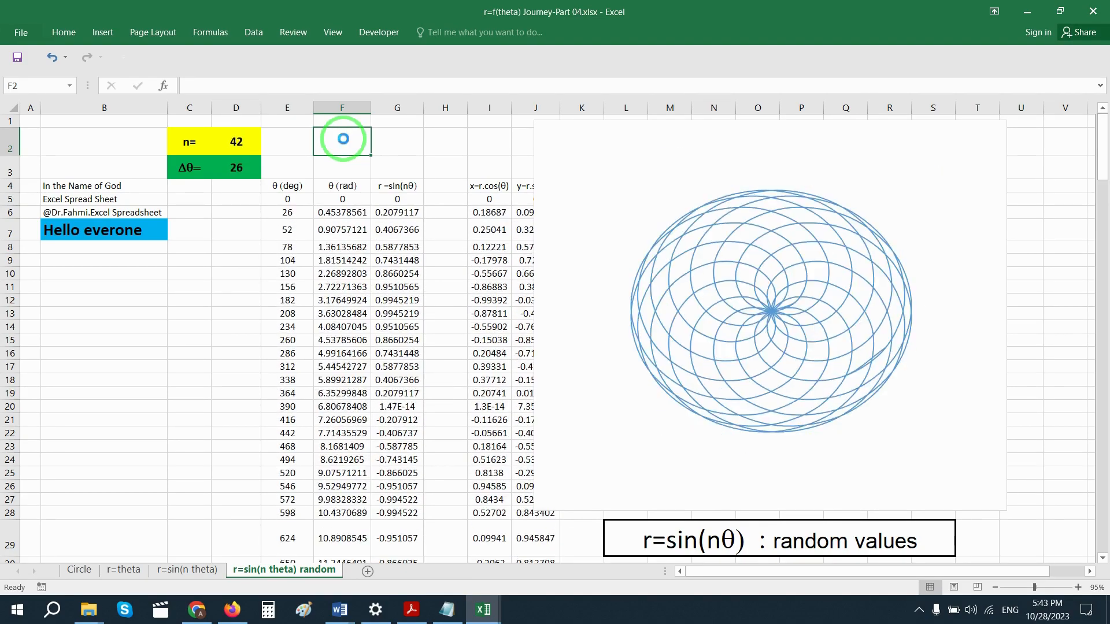
{"action": "key", "text": "F9"}
{"action": "key", "text": "F9"}
{"action": "key", "text": "F9"}
{"action": "key", "text": "F9"}
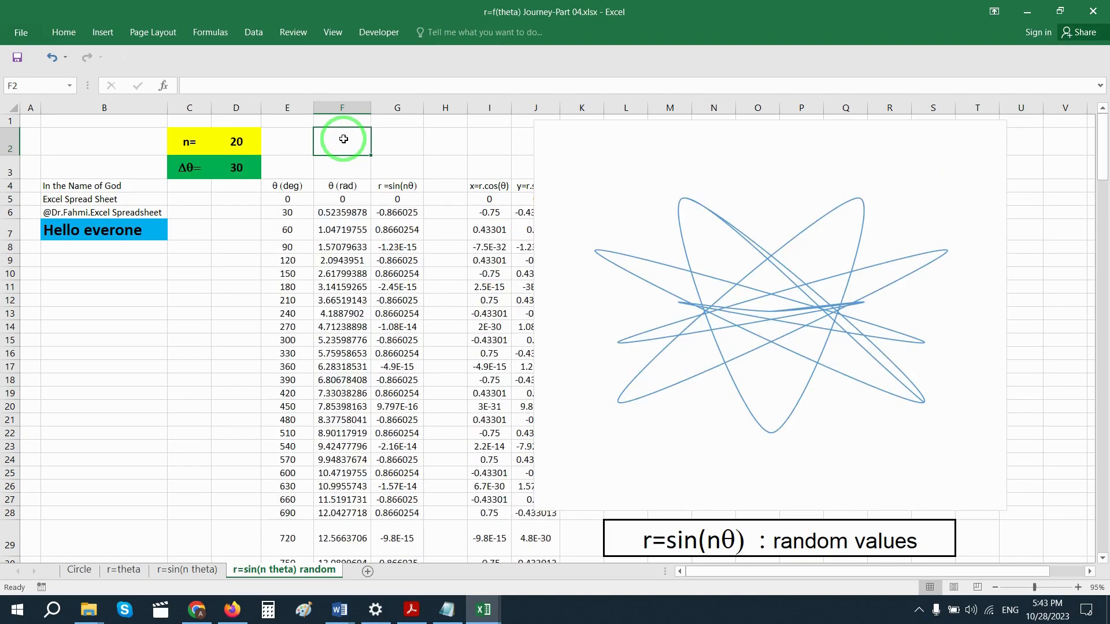
{"action": "key", "text": "F9"}
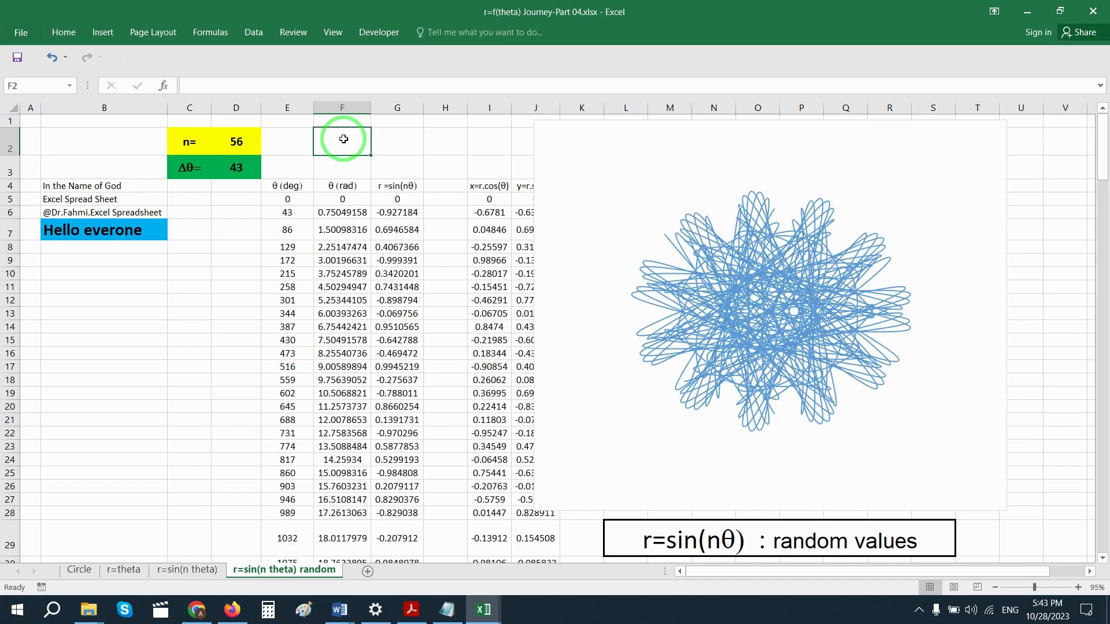
{"action": "key", "text": "F9"}
{"action": "key", "text": "F9"}
{"action": "key", "text": "F9"}
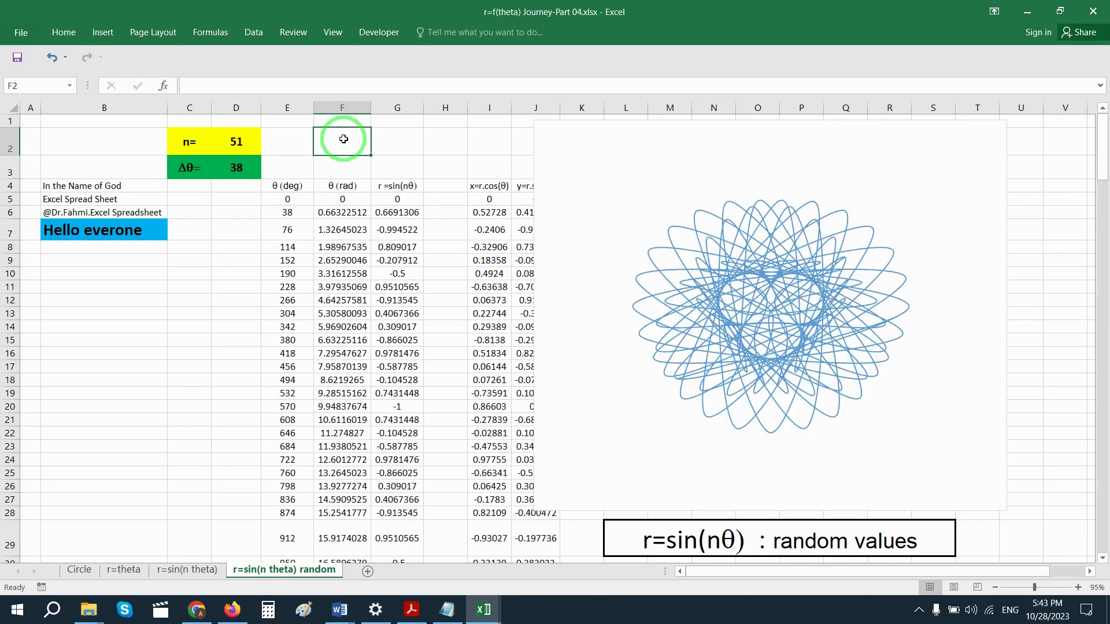
{"action": "key", "text": "F9"}
{"action": "key", "text": "F9"}
{"action": "key", "text": "F9"}
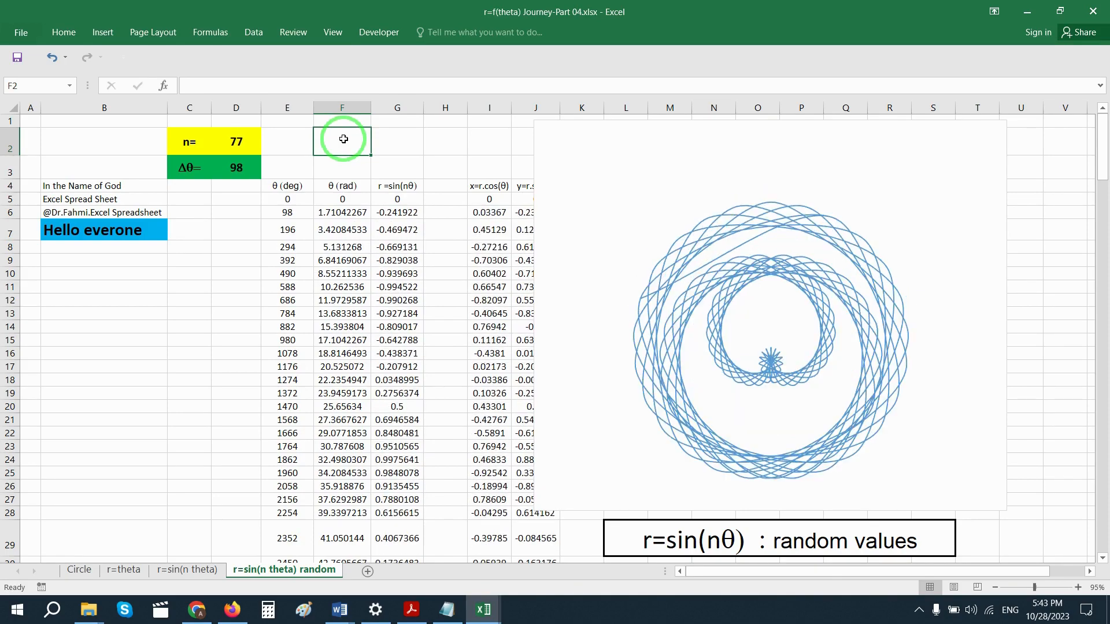
{"action": "key", "text": "F9"}
{"action": "key", "text": "F9"}
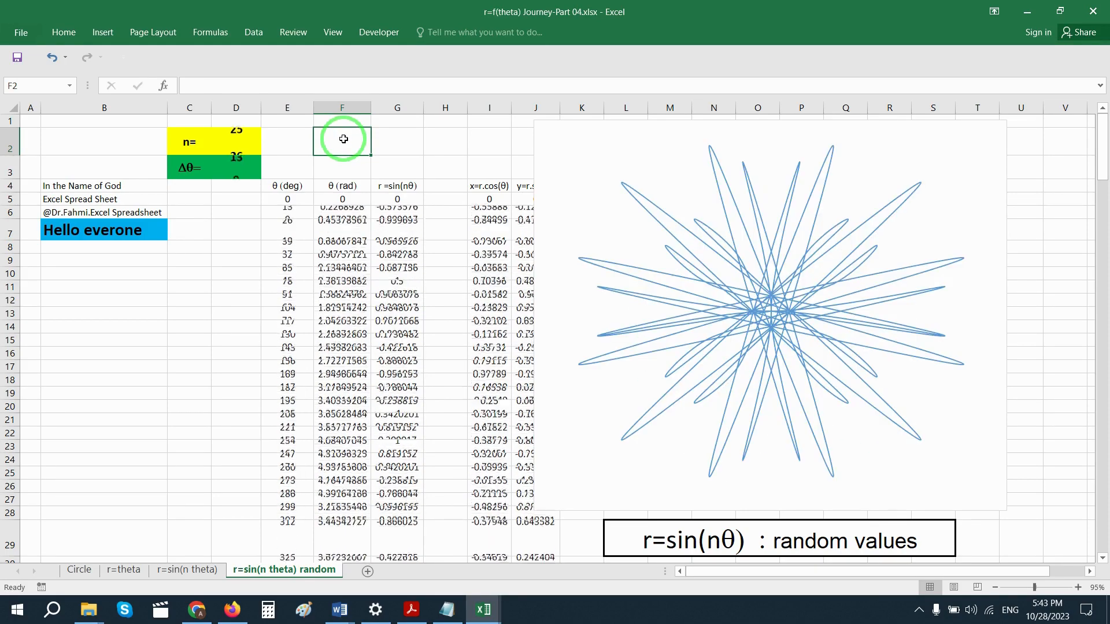
{"action": "key", "text": "F9"}
{"action": "key", "text": "F9"}
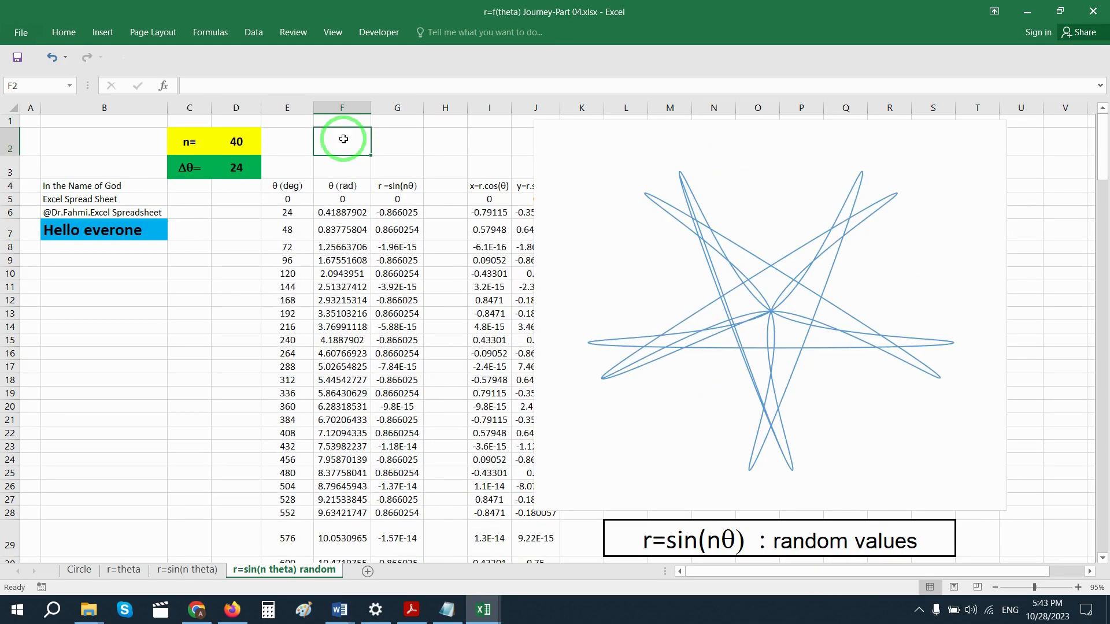
{"action": "key", "text": "F9"}
{"action": "key", "text": "F9"}
{"action": "key", "text": "F9"}
{"action": "key", "text": "F9"}
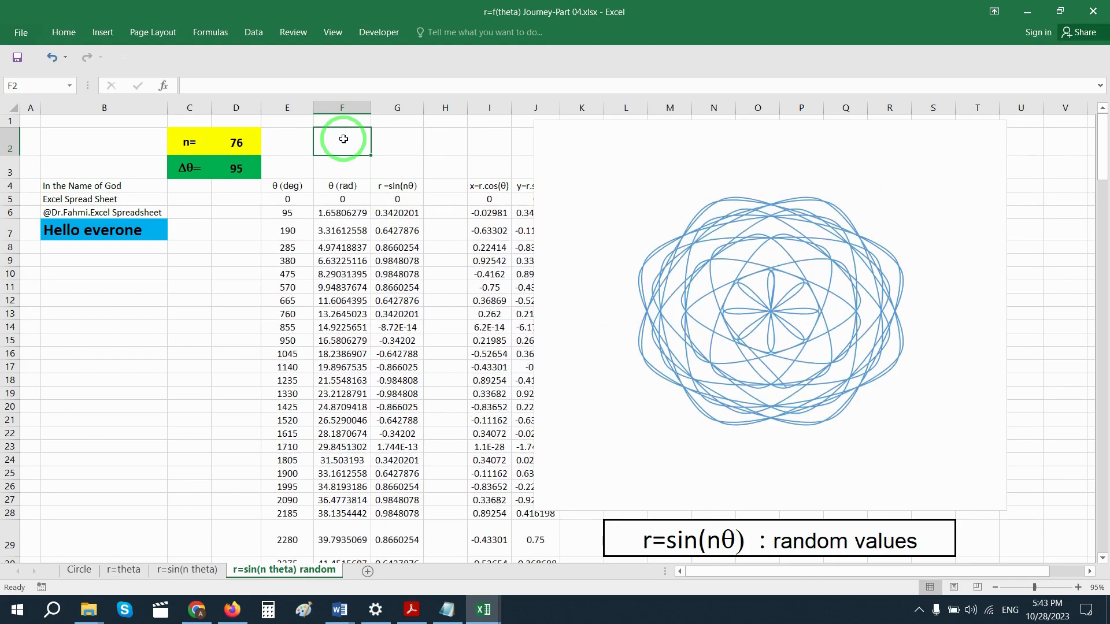
{"action": "key", "text": "F9"}
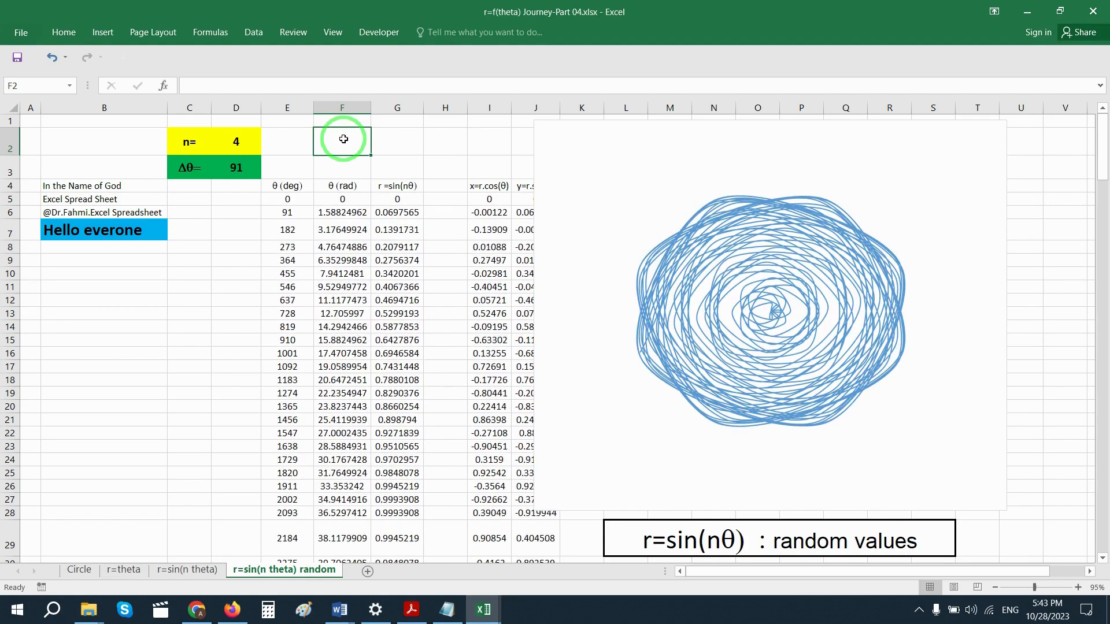
{"action": "key", "text": "F9"}
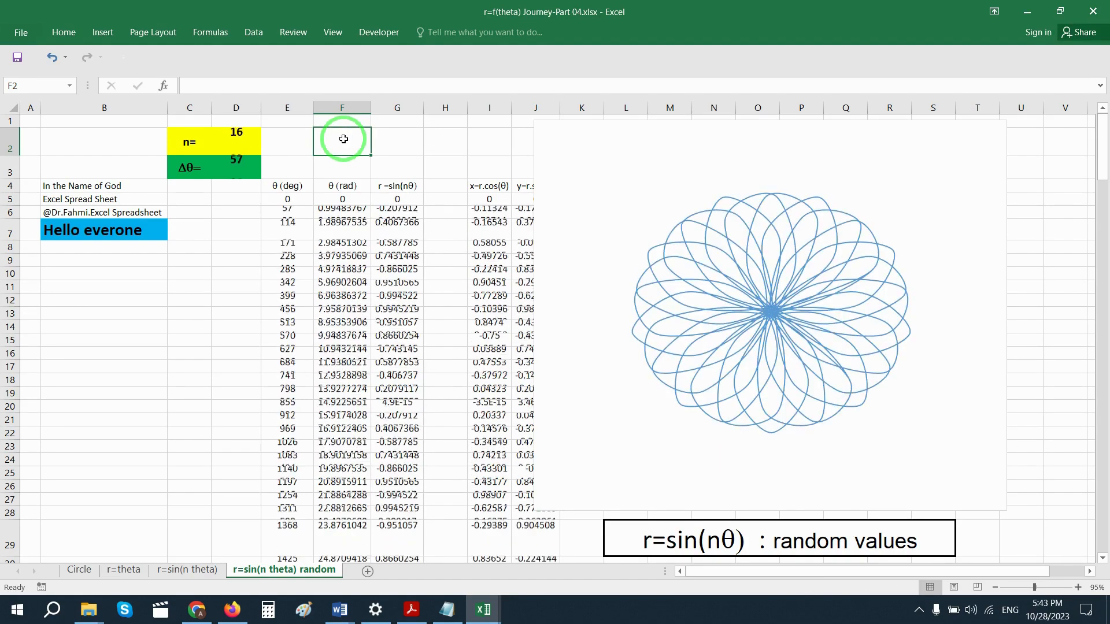
{"action": "key", "text": "F9"}
{"action": "key", "text": "F9"}
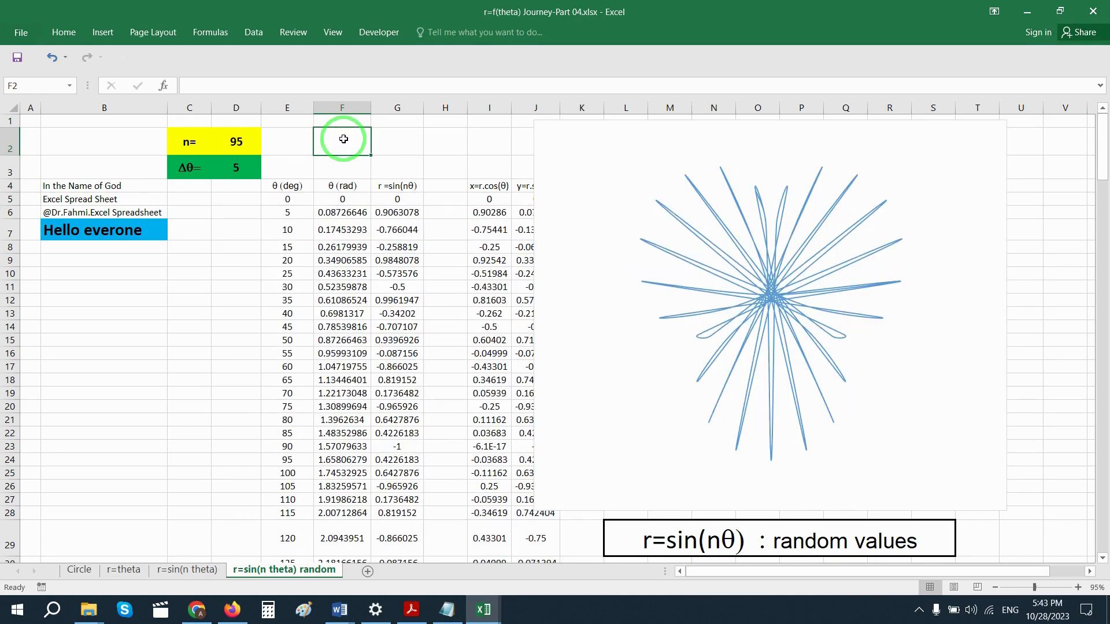
{"action": "key", "text": "F9"}
{"action": "key", "text": "F9"}
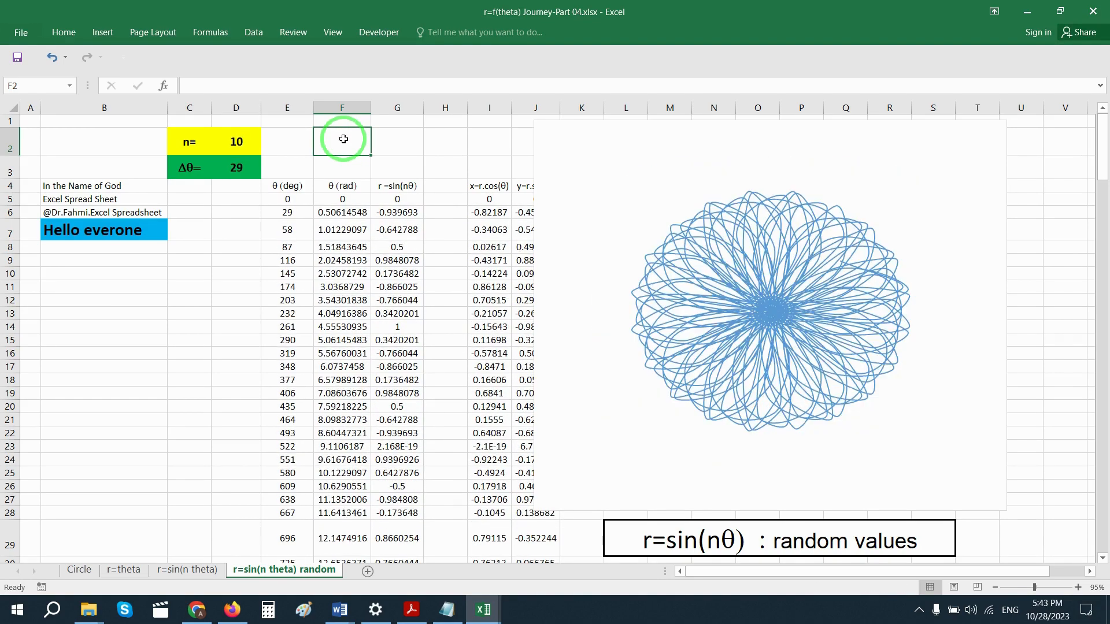
{"action": "key", "text": "F9"}
{"action": "key", "text": "F9"}
{"action": "key", "text": "F9"}
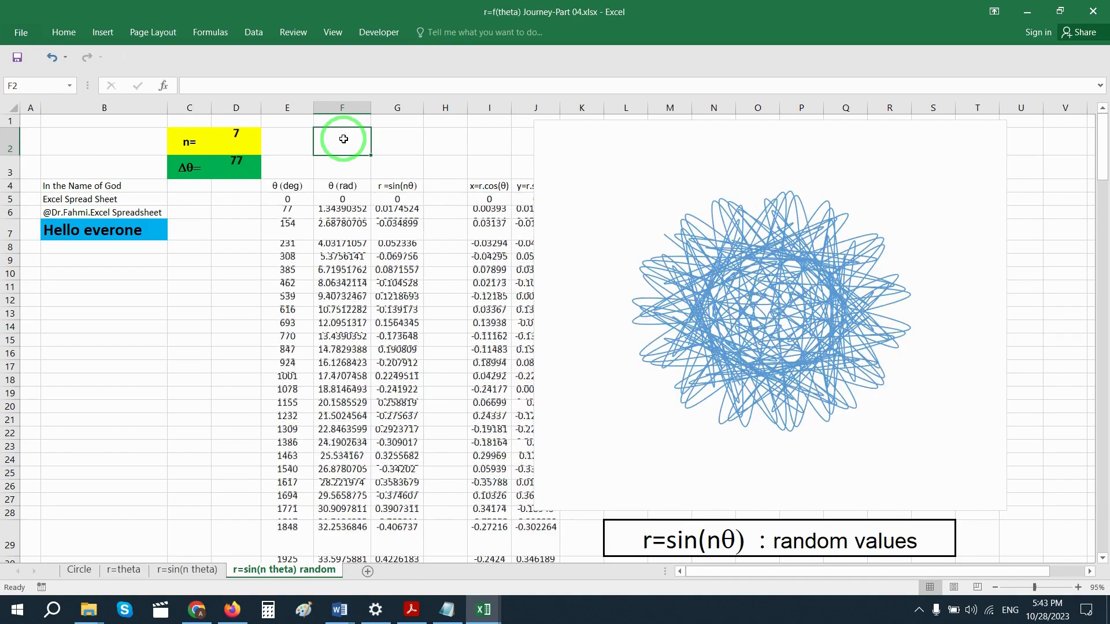
{"action": "key", "text": "F9"}
{"action": "key", "text": "F9"}
{"action": "key", "text": "F9"}
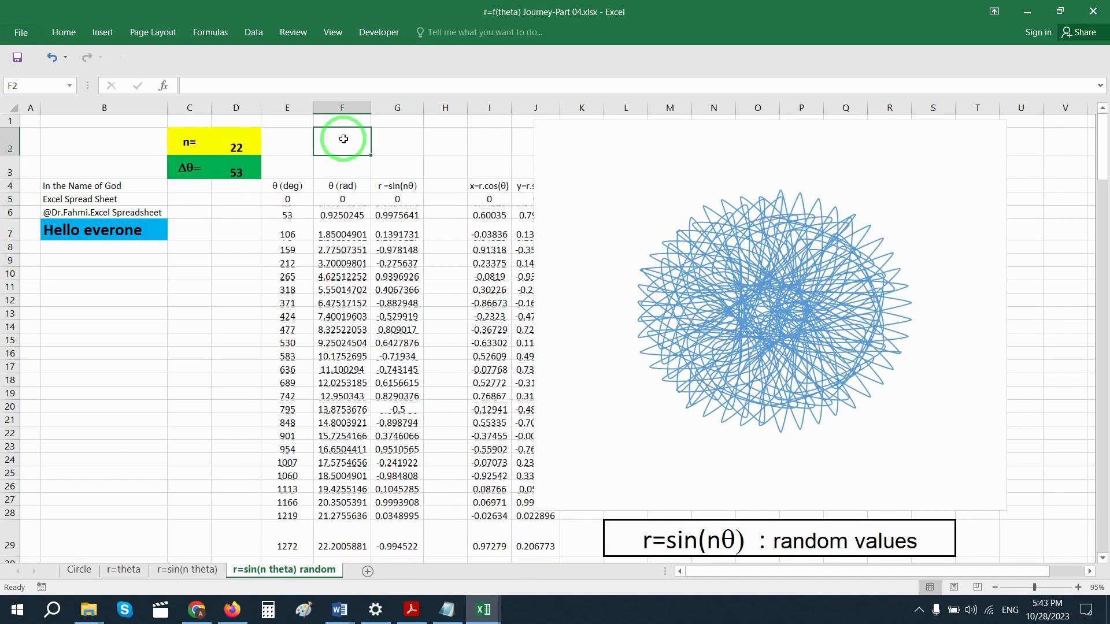
{"action": "key", "text": "F9"}
{"action": "key", "text": "F9"}
{"action": "key", "text": "F9"}
{"action": "key", "text": "F9"}
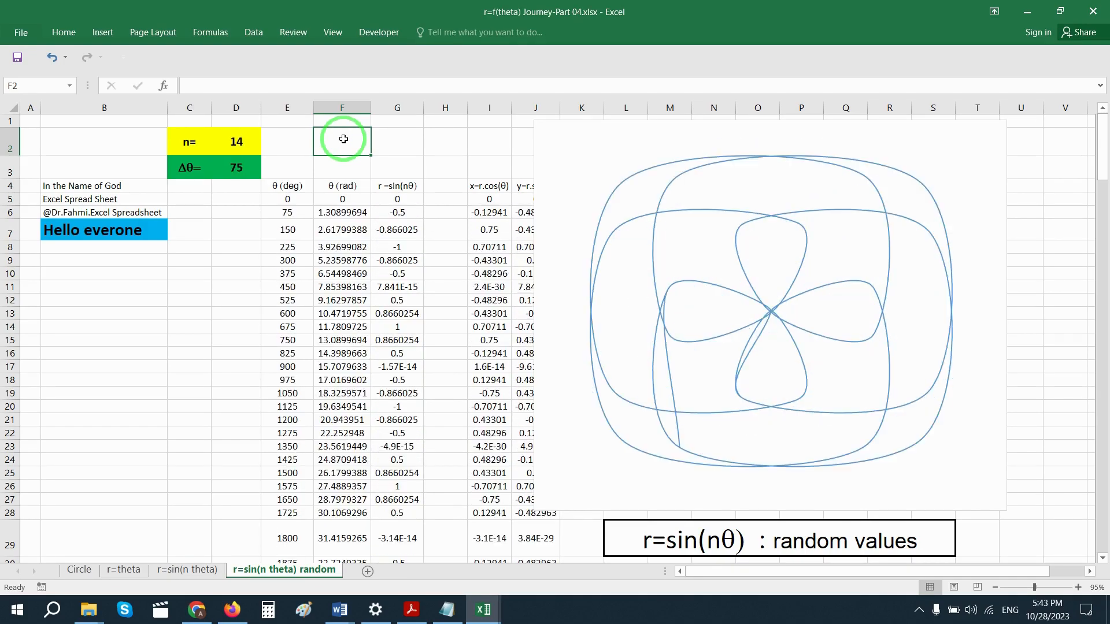
{"action": "key", "text": "F9"}
{"action": "key", "text": "F9"}
{"action": "key", "text": "F9"}
{"action": "key", "text": "F9"}
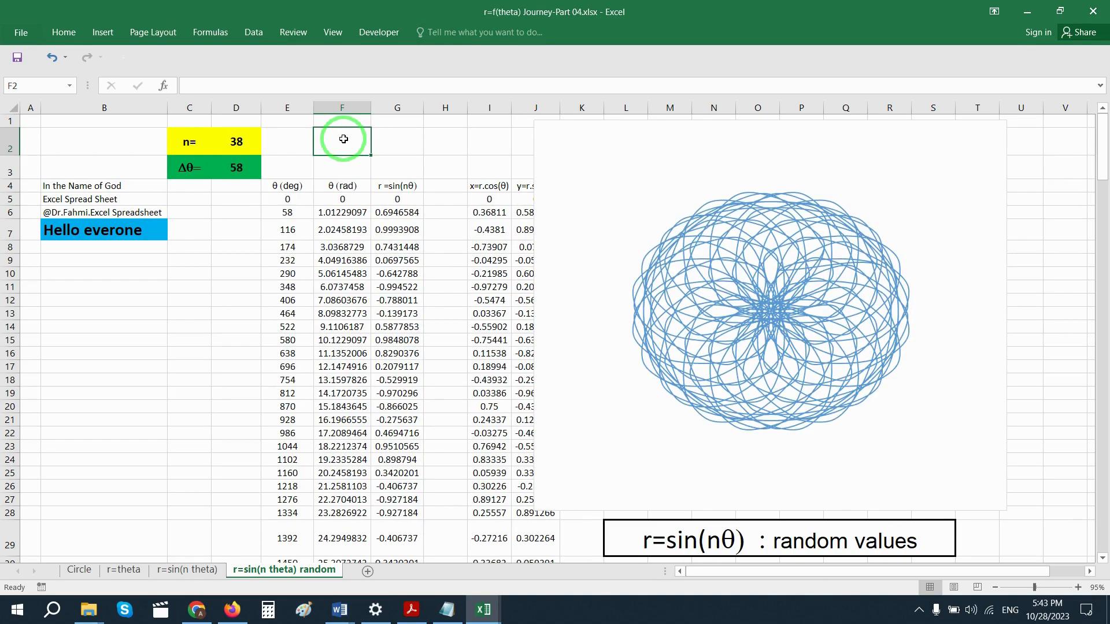
{"action": "key", "text": "F9"}
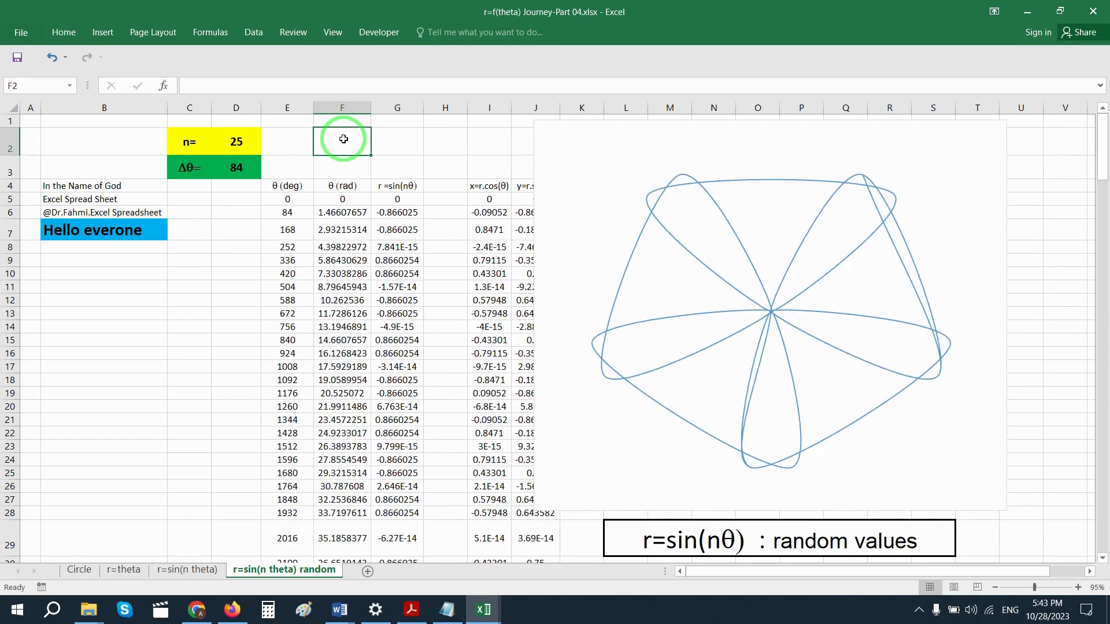
{"action": "key", "text": "F9"}
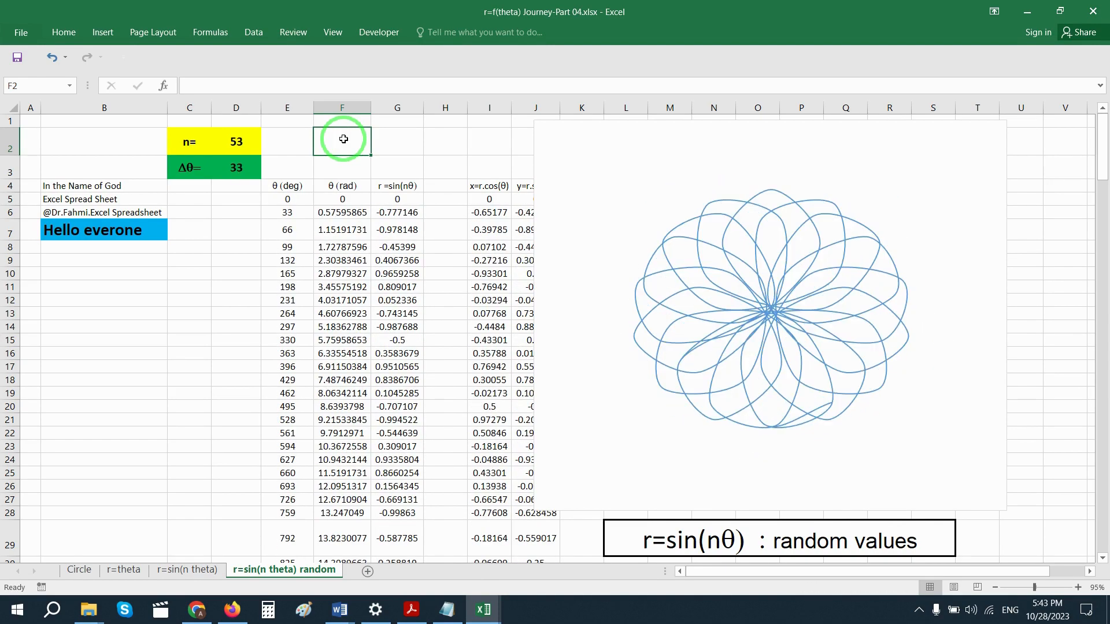
{"action": "key", "text": "F9"}
{"action": "key", "text": "F9"}
{"action": "key", "text": "F9"}
{"action": "key", "text": "F9"}
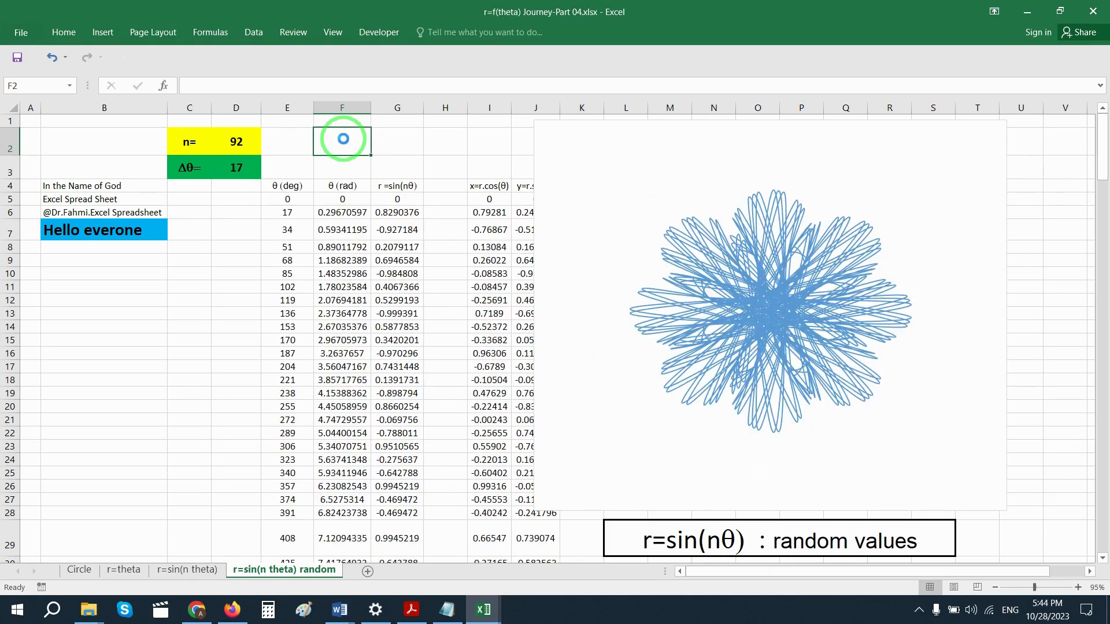
Step: Keep recalculating the random sheet to examine how further random n and Δθ pairs reshape the r=sin(nθ) curve
{"action": "key", "text": "F9"}
{"action": "key", "text": "F9"}
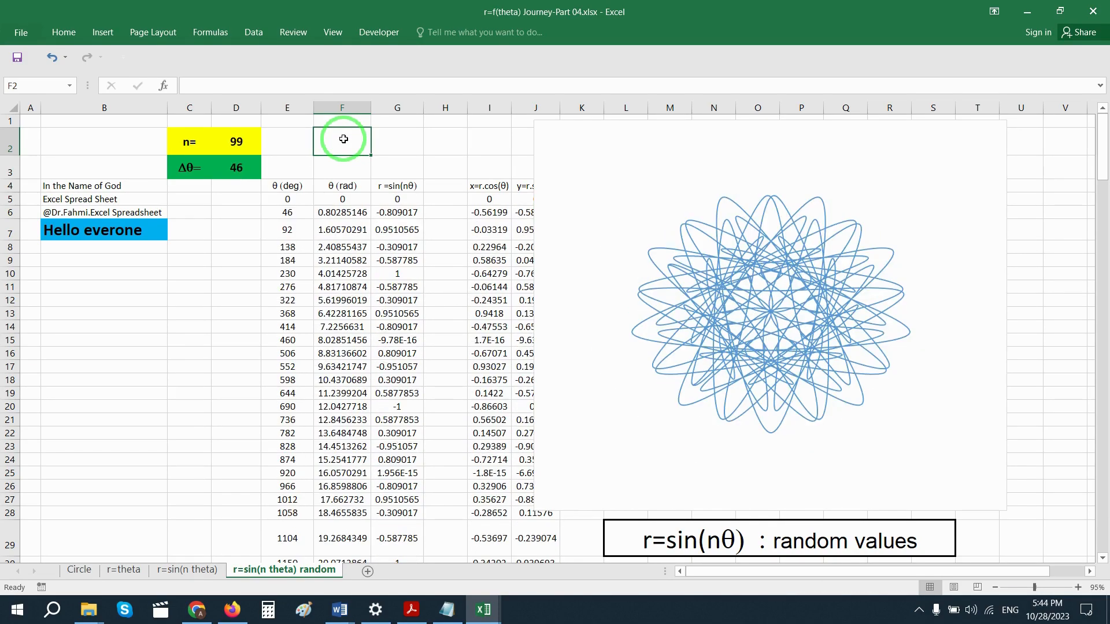
{"action": "key", "text": "F9"}
{"action": "key", "text": "F9"}
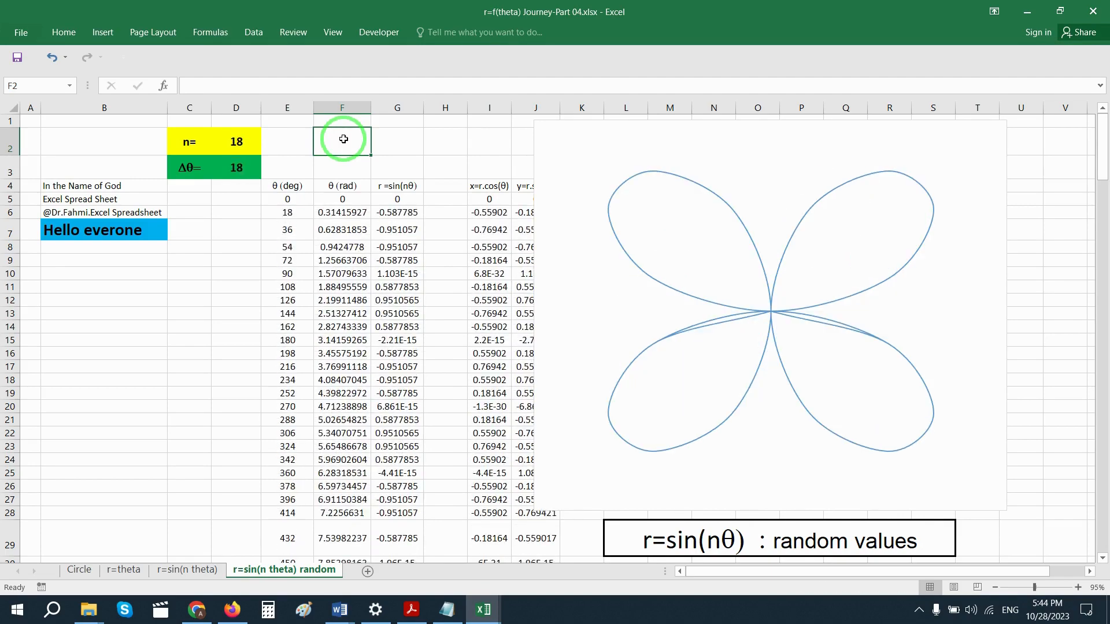
{"action": "key", "text": "F9"}
{"action": "key", "text": "F9"}
{"action": "key", "text": "F9"}
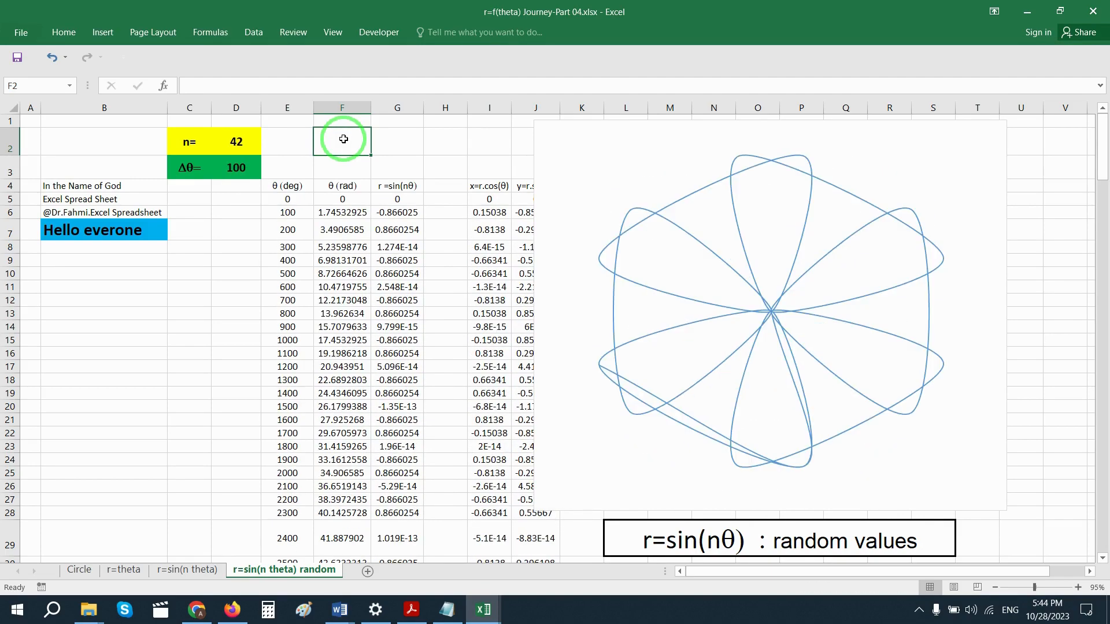
{"action": "key", "text": "F9"}
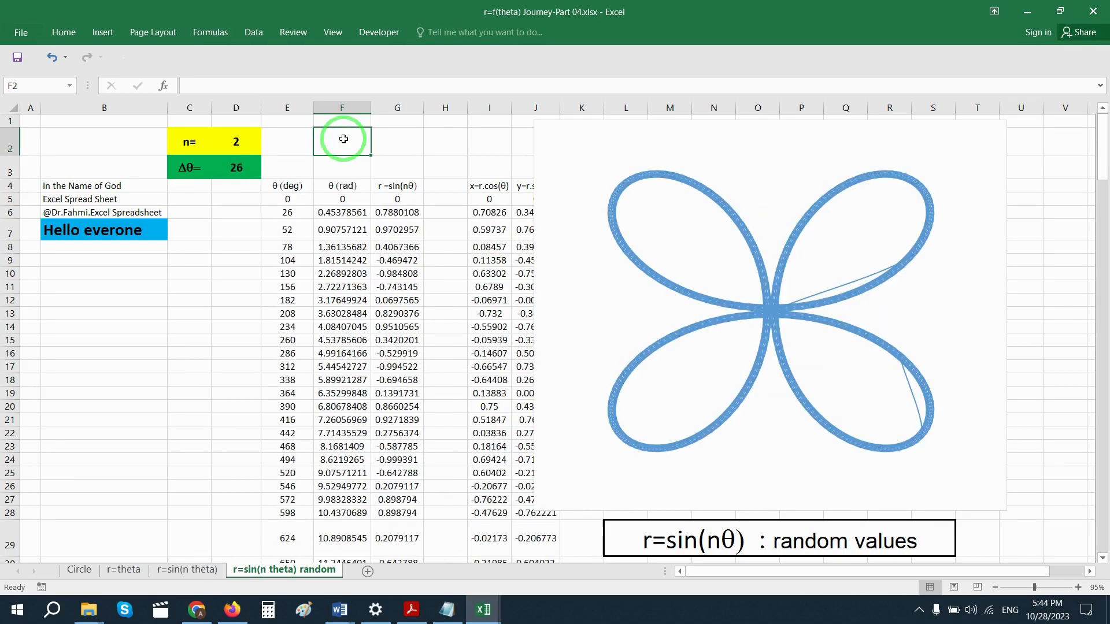
{"action": "key", "text": "F9"}
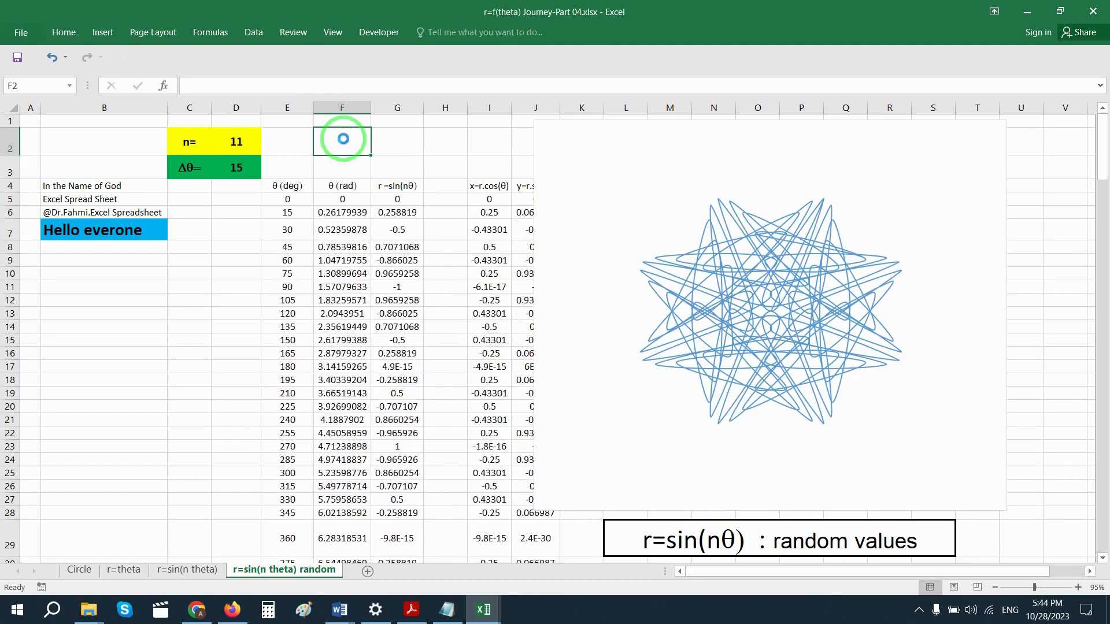
{"action": "key", "text": "F9"}
{"action": "key", "text": "F9"}
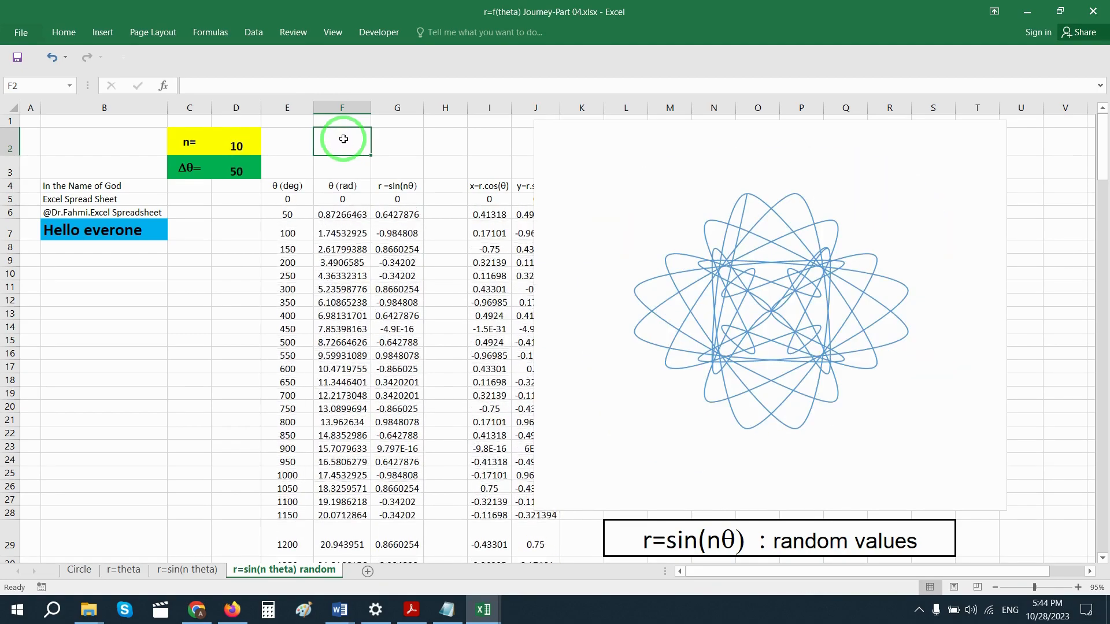
{"action": "key", "text": "F9"}
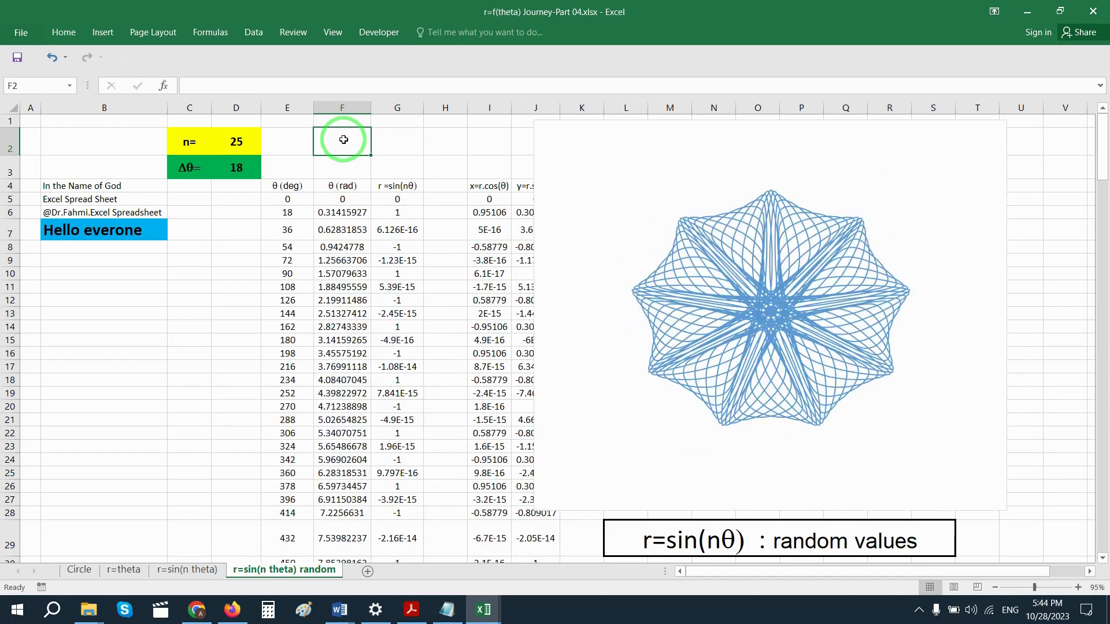
{"action": "key", "text": "F9"}
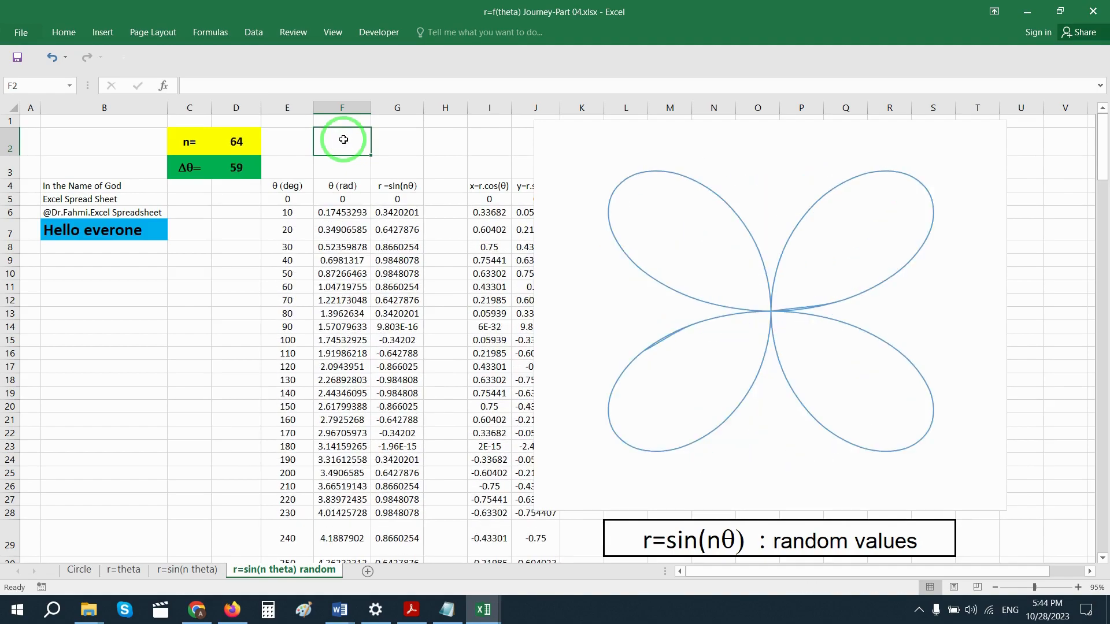
{"action": "key", "text": "F9"}
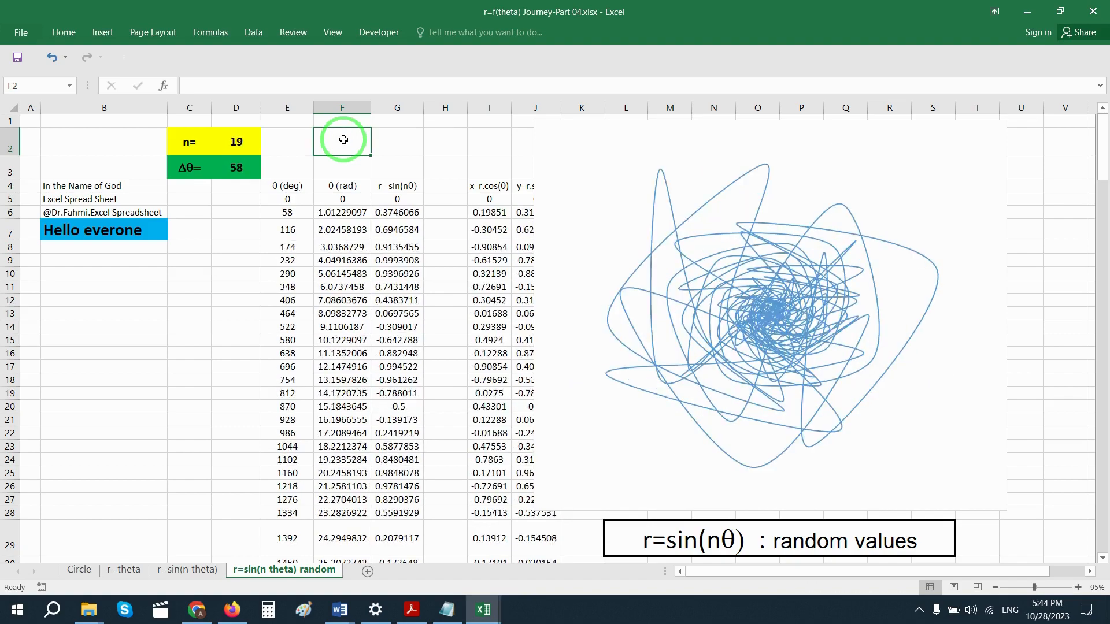
{"action": "key", "text": "F9"}
{"action": "key", "text": "F9"}
{"action": "key", "text": "F9"}
{"action": "key", "text": "F9"}
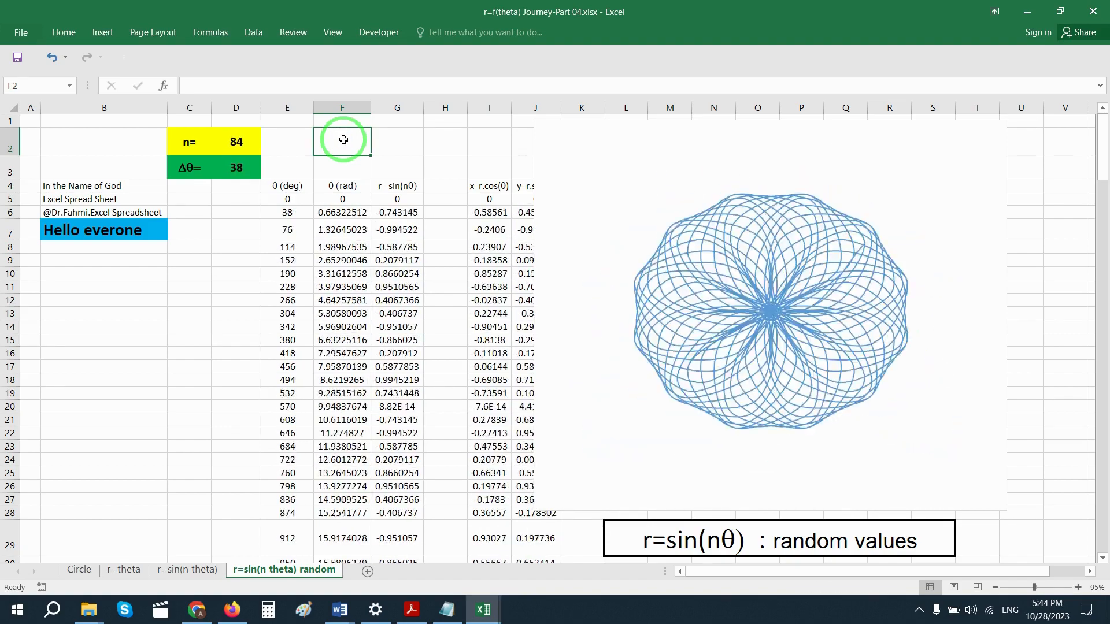
{"action": "key", "text": "F9"}
{"action": "key", "text": "F9"}
{"action": "key", "text": "F9"}
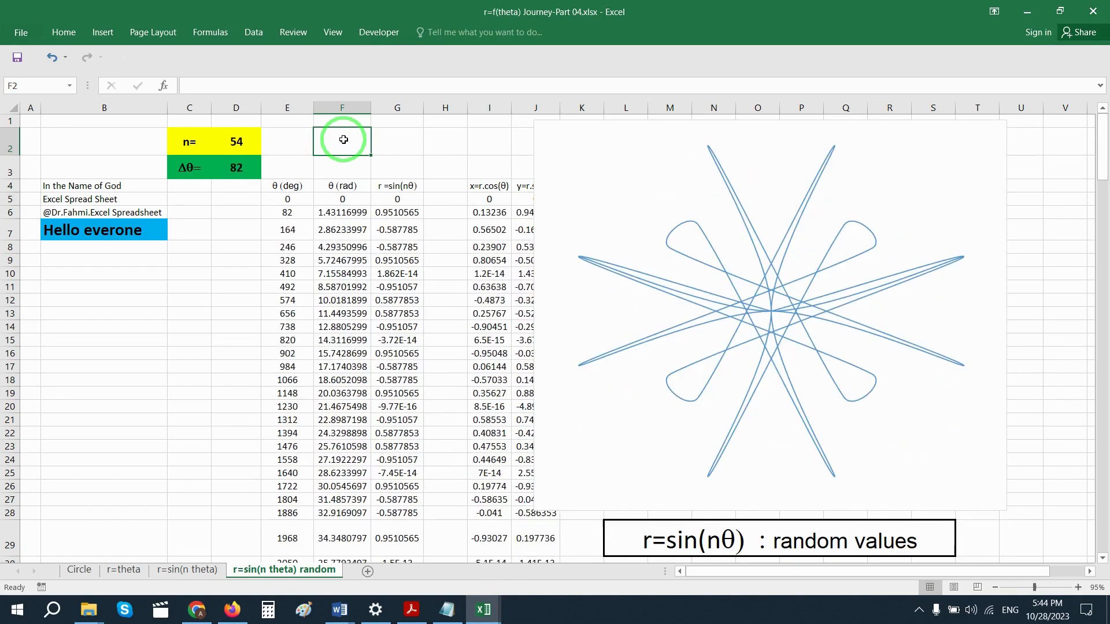